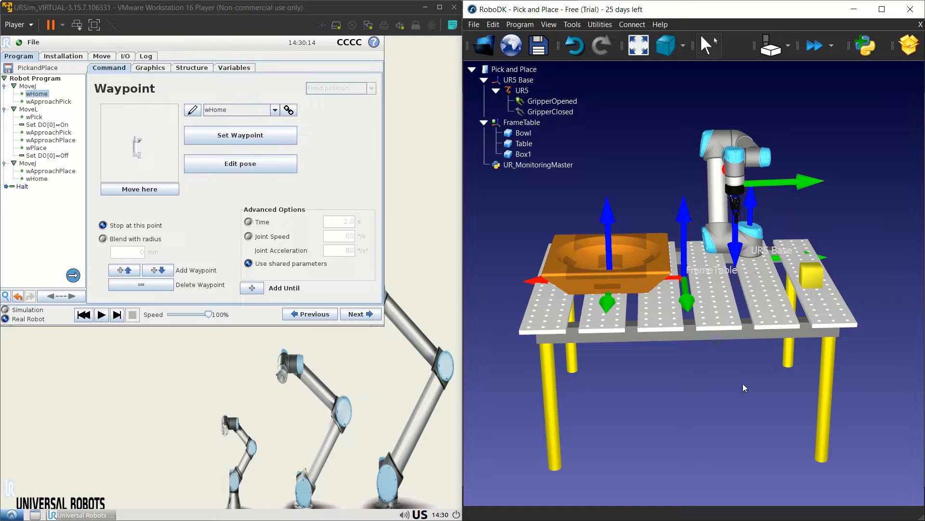
- Examine the yellow box and the orange bowl on the table in the UR5 pick and place station
mouse_move(745, 398)
right_mouse_down()
mouse_move(729, 400)
mouse_move(759, 403)
mouse_move(655, 367)
mouse_move(600, 369)
mouse_move(633, 396)
mouse_move(730, 421)
mouse_move(745, 409)
mouse_move(724, 386)
mouse_move(736, 406)
mouse_move(726, 411)
mouse_move(747, 406)
mouse_move(738, 426)
mouse_move(790, 300)
right_mouse_up()
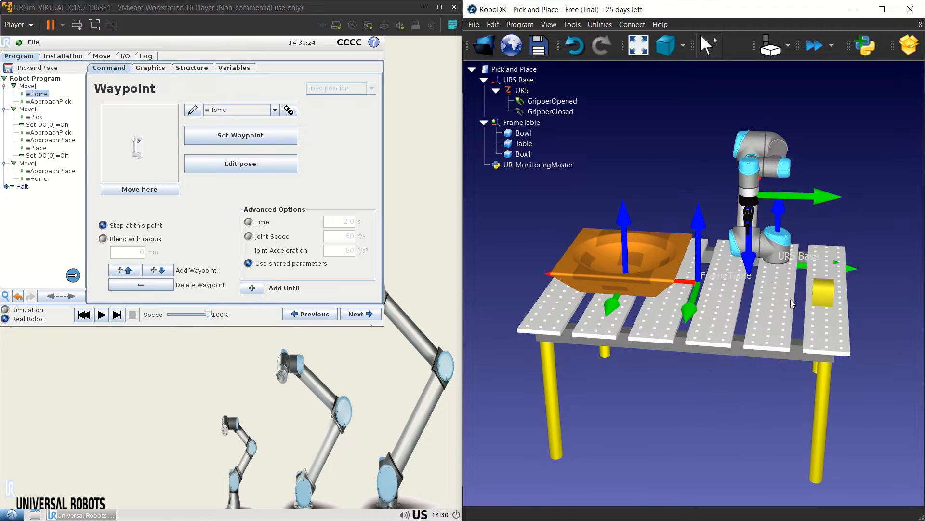
scroll(820, 325, "up", 4)
left_click(809, 296)
scroll(659, 389, "down", 5)
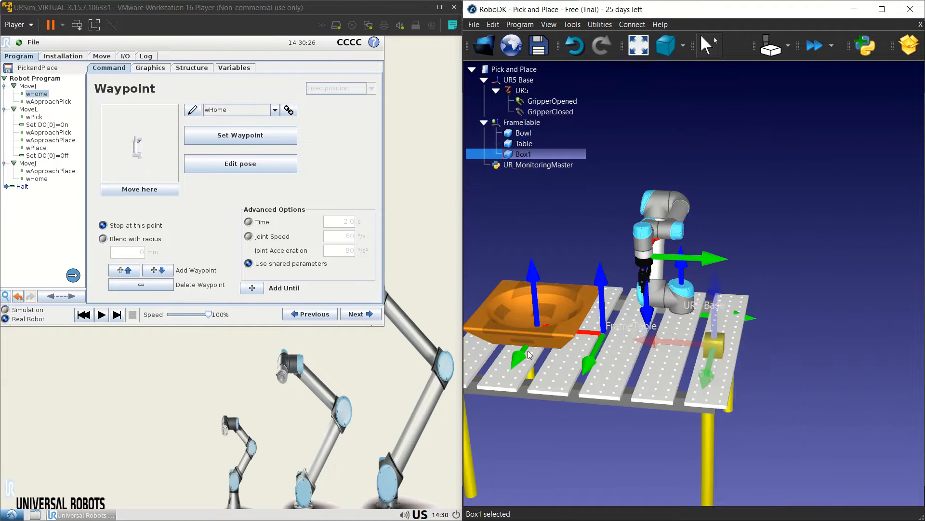
left_click(550, 306)
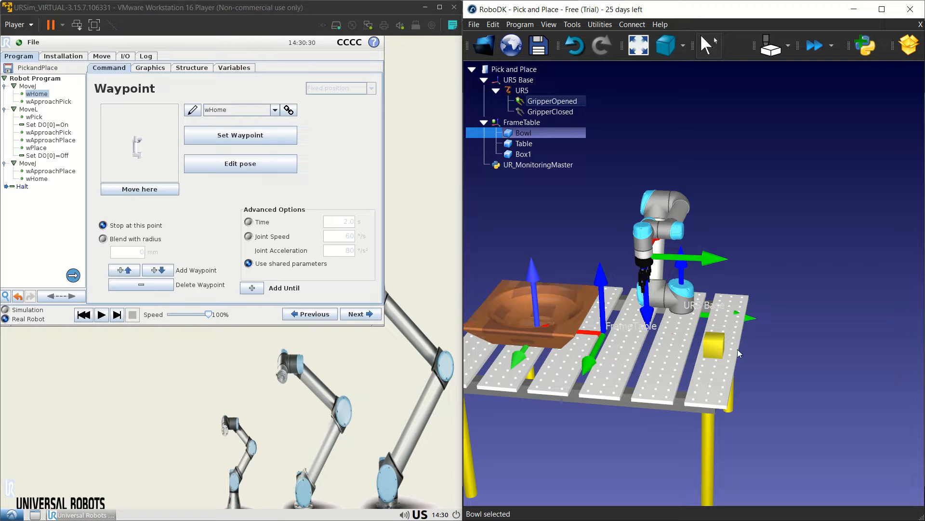
right_click_drag(581, 320, 604, 270)
right_click_drag(581, 239, 602, 242)
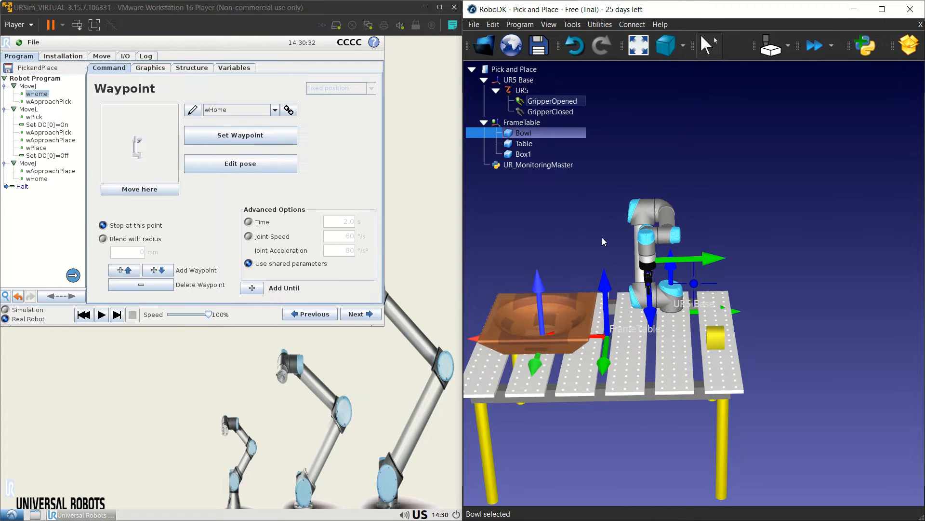
middle_click_drag(582, 281, 638, 268)
left_click(618, 208)
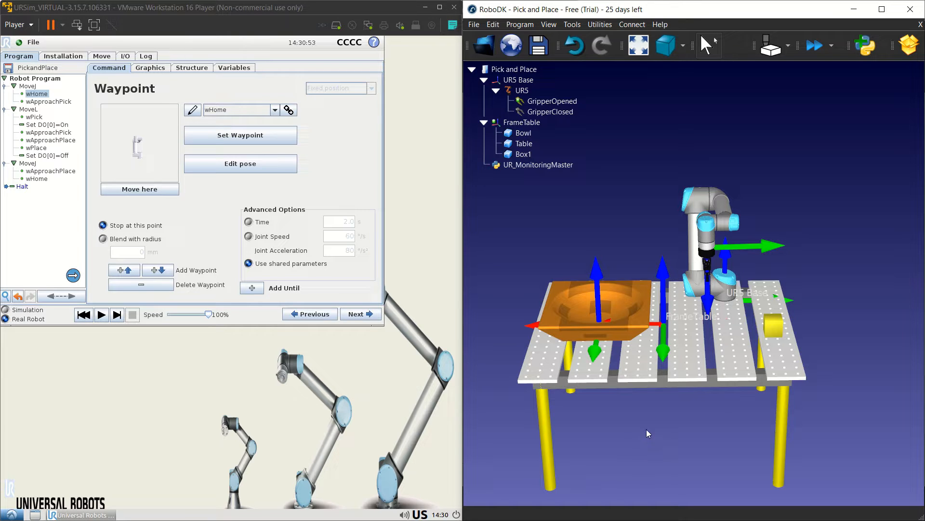
scroll(676, 309, "up", 3)
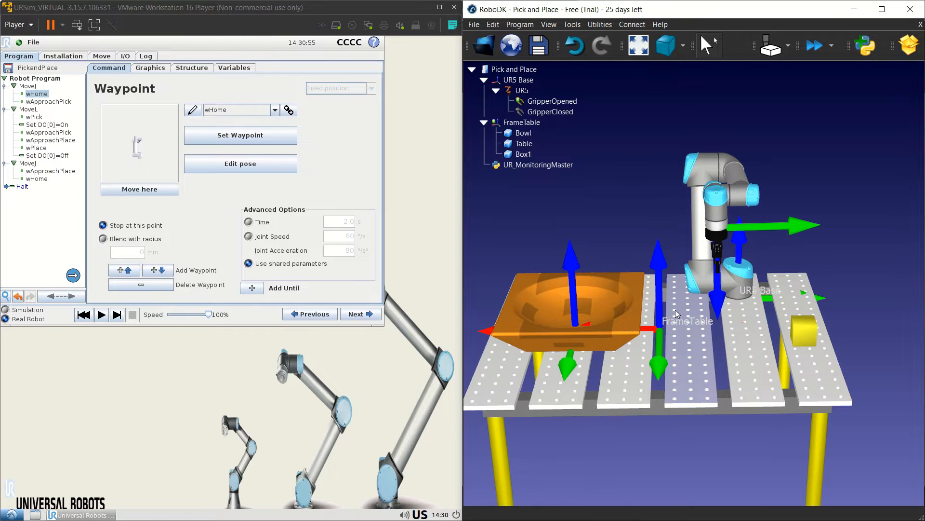
scroll(663, 319, "down", 2)
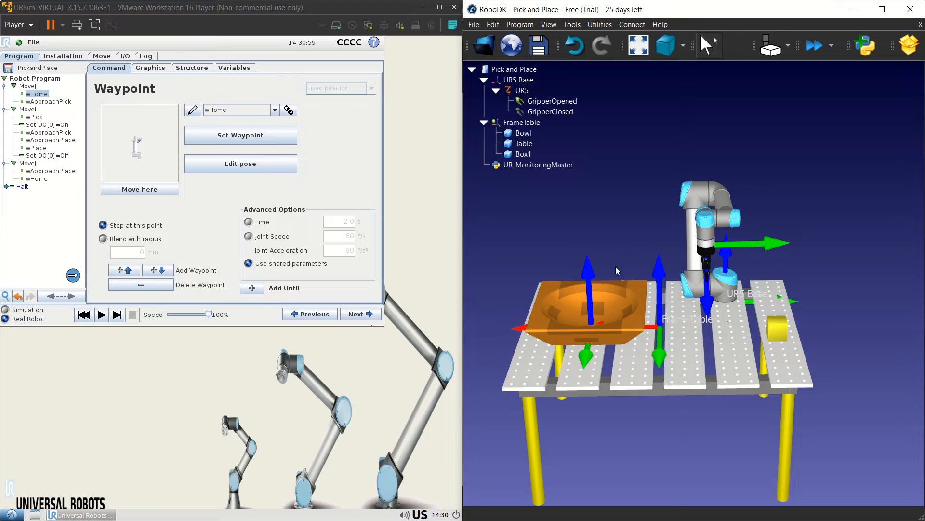
scroll(640, 424, "up", 1)
scroll(640, 424, "down", 2)
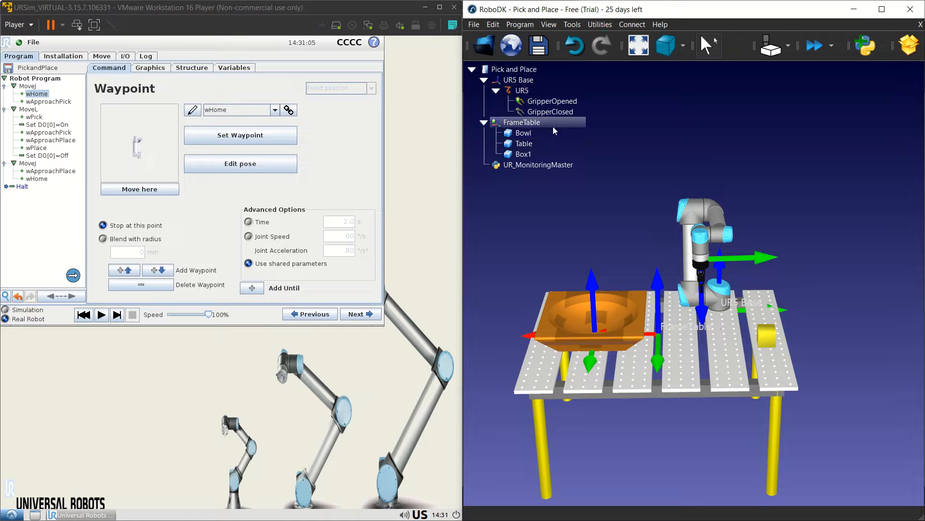
- Examine the station's Bowl, Table and Box1 objects, the UR_MonitoringMaster script, and the UR5's GripperOpened and GripperClosed tools
left_click(523, 133)
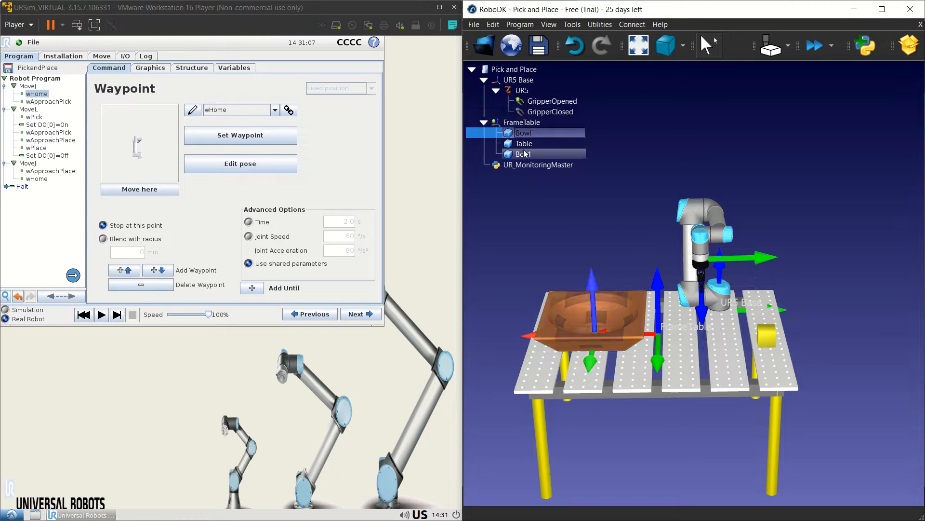
left_click(524, 155)
left_click(529, 166)
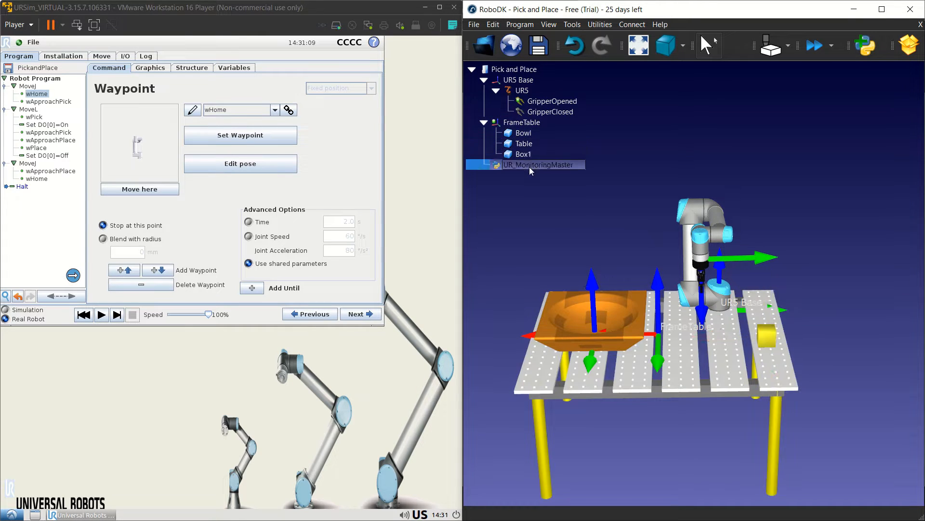
left_click(573, 201)
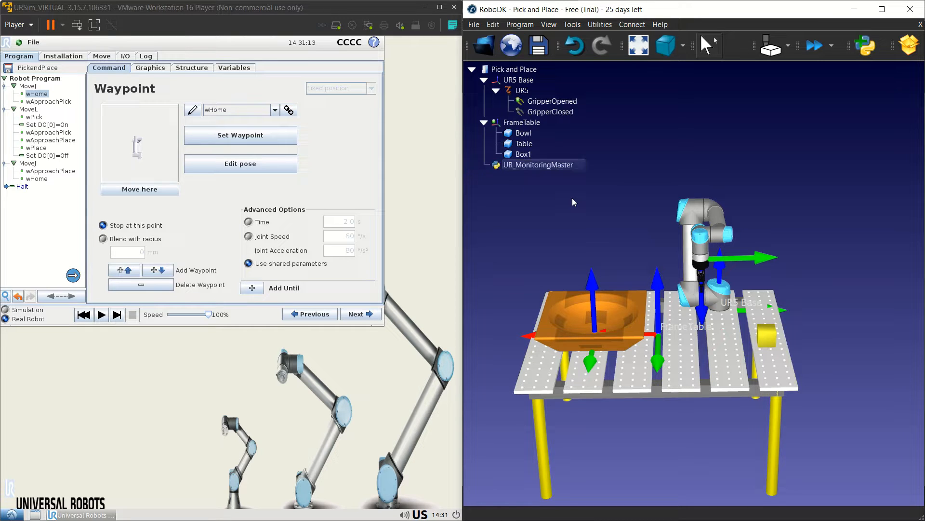
left_click(559, 102)
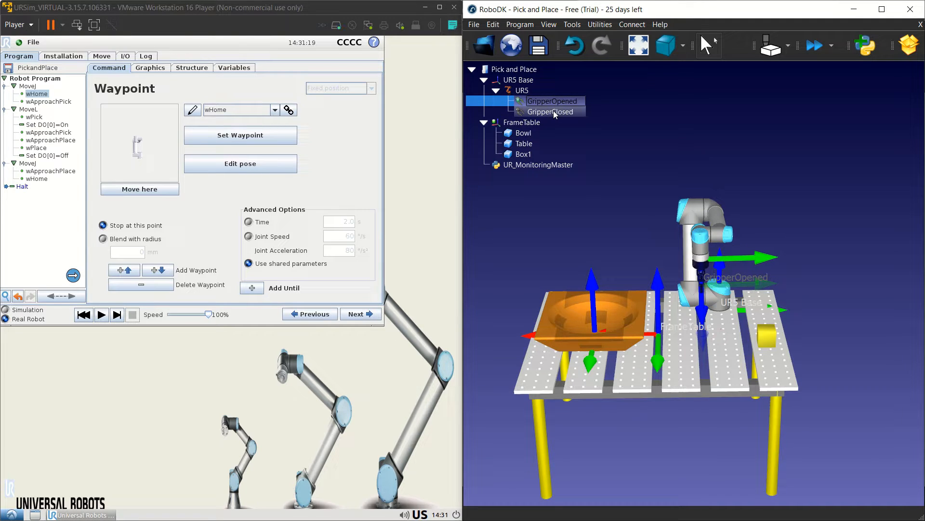
left_click(553, 111)
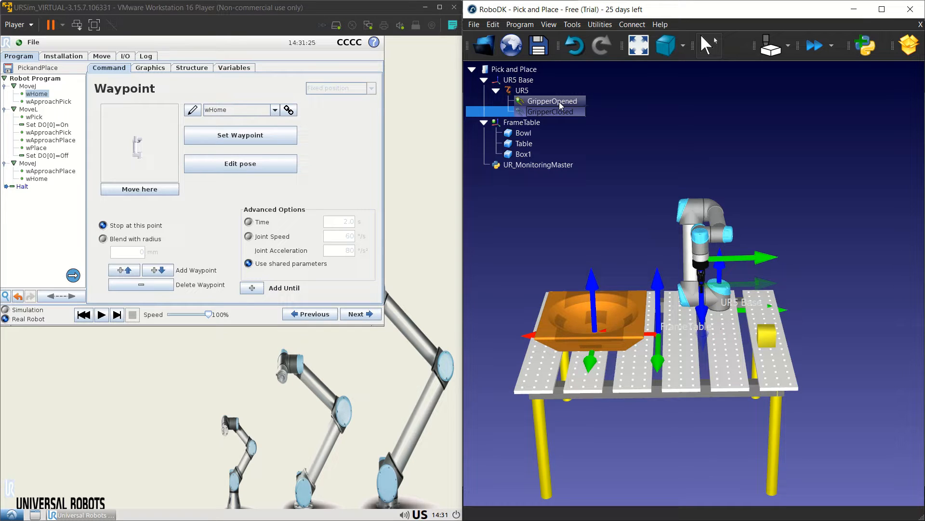
left_click(568, 100)
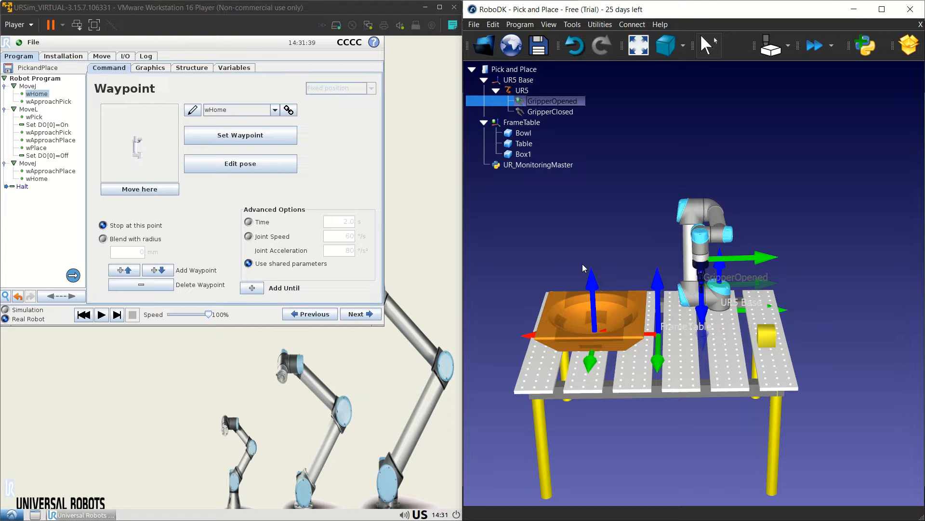
left_click(614, 134)
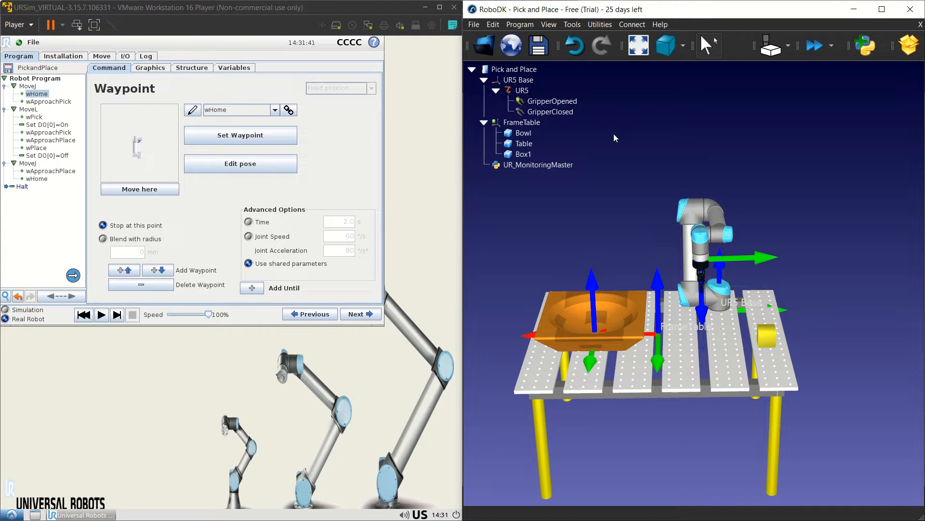
left_click(546, 99)
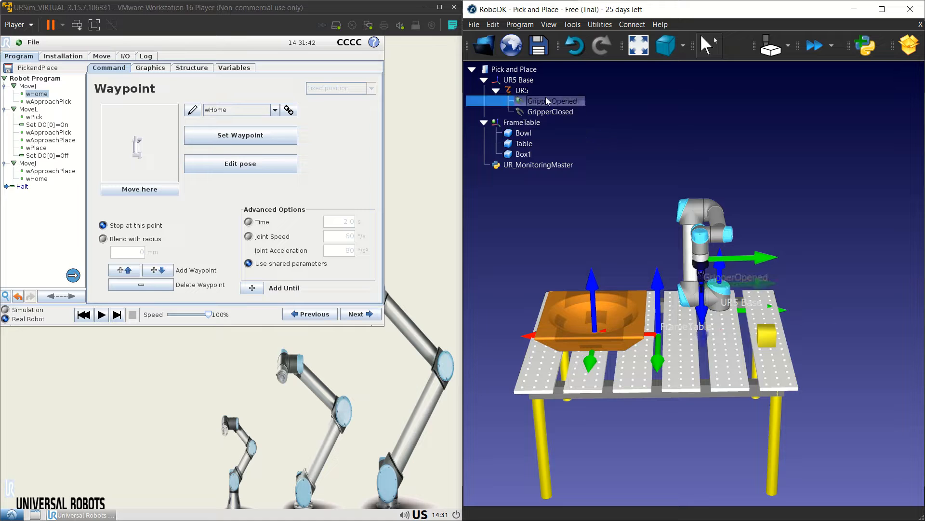
left_click(524, 144)
left_click(524, 153)
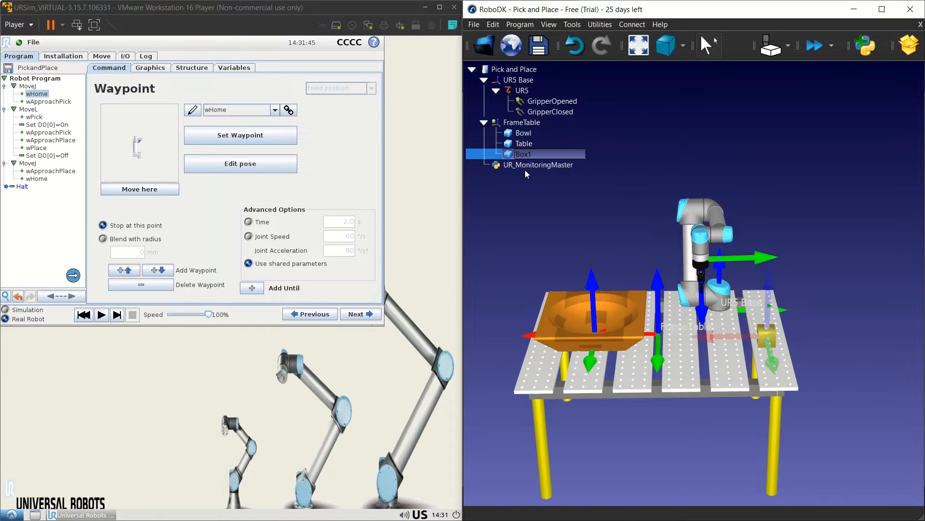
left_click(523, 133)
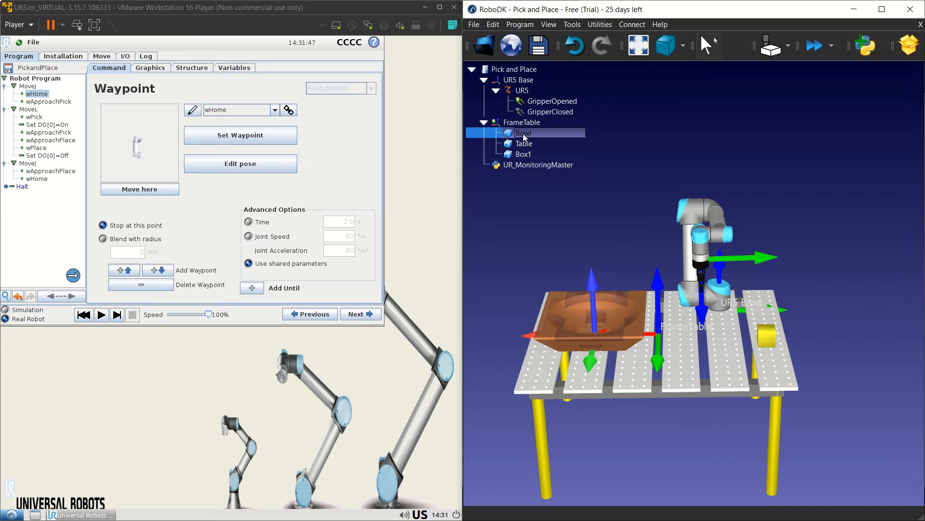
left_click(553, 102)
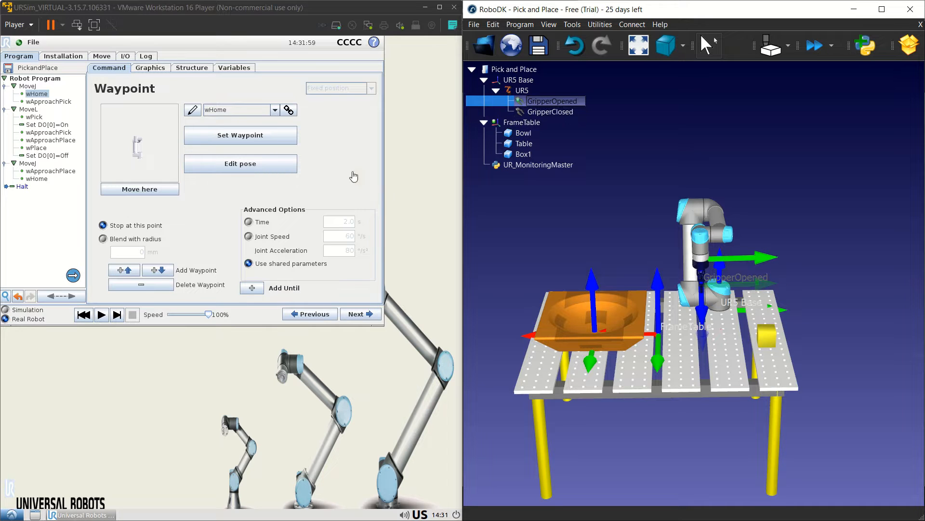
left_click(328, 178)
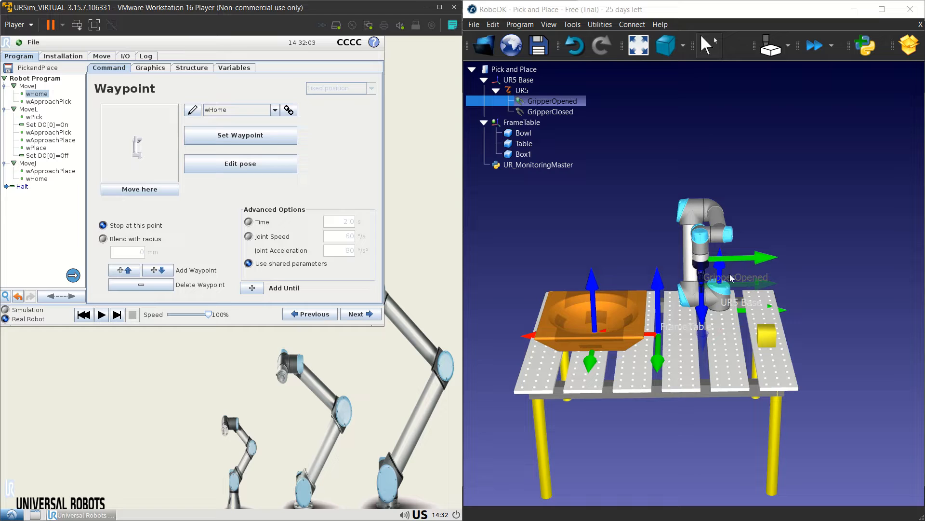
left_click(575, 206)
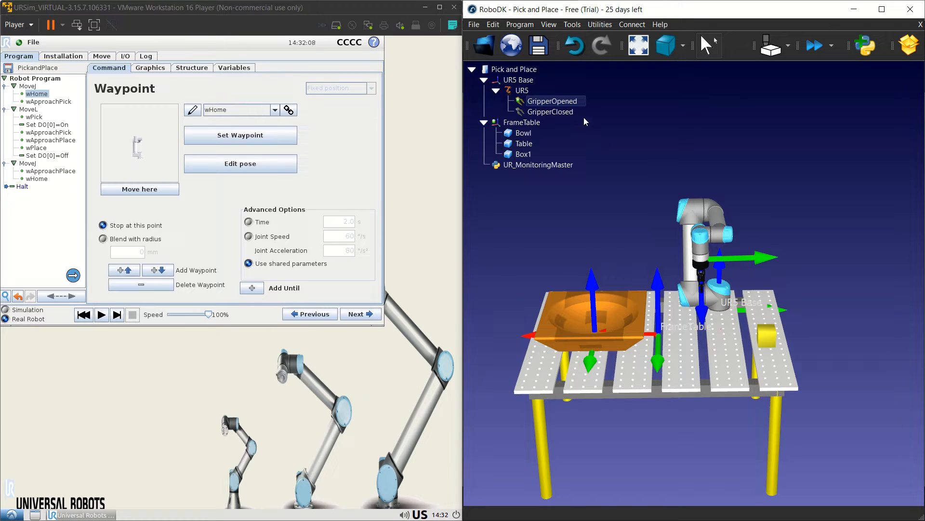
- Review the GripperClosed tool and the Bowl, Table and Box1 objects under FrameTable
left_click(559, 112, "shift")
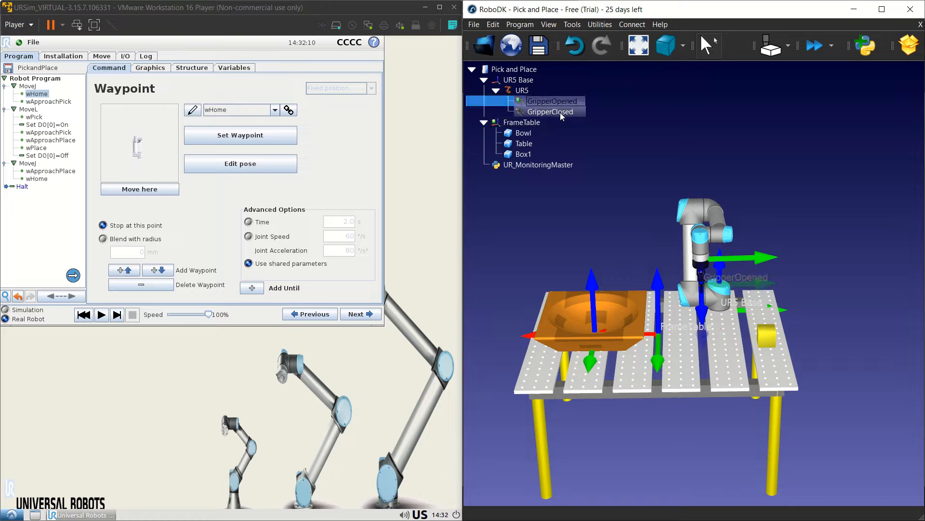
left_click(552, 114)
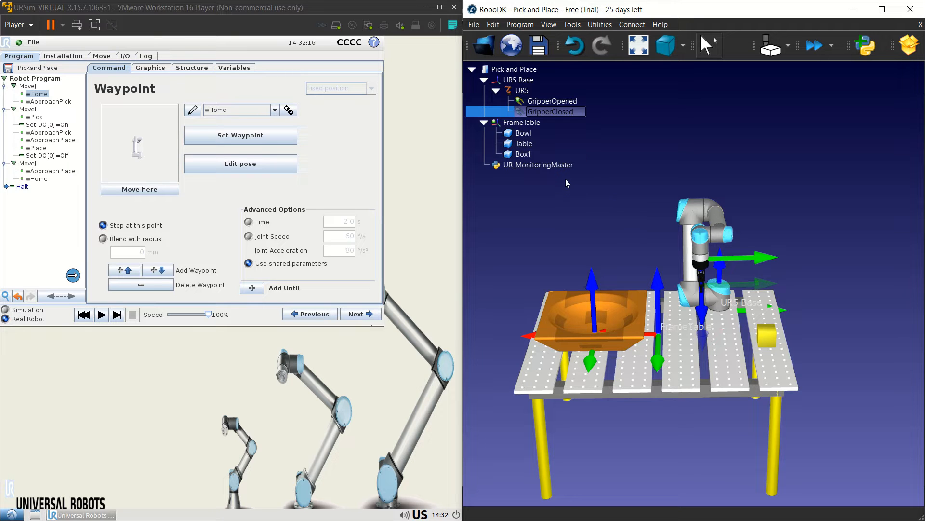
left_click(527, 133)
left_click(527, 145)
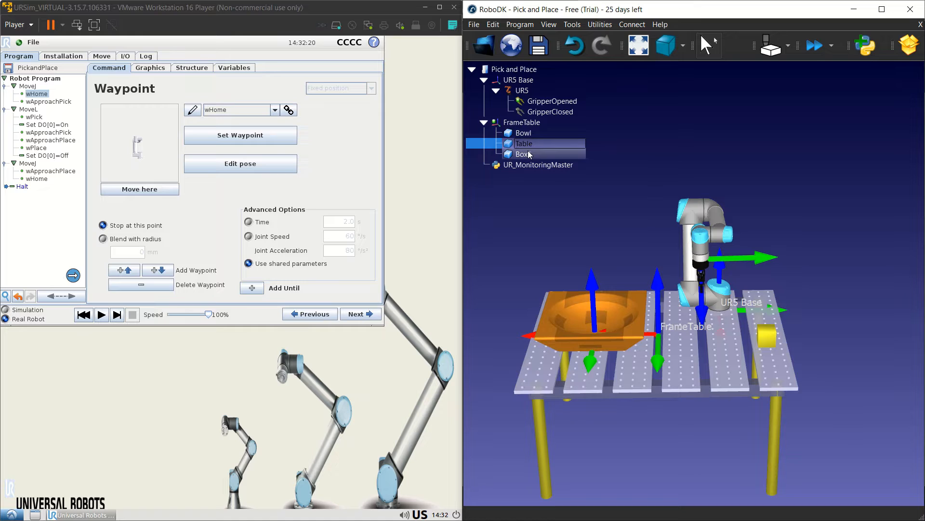
left_click(565, 154)
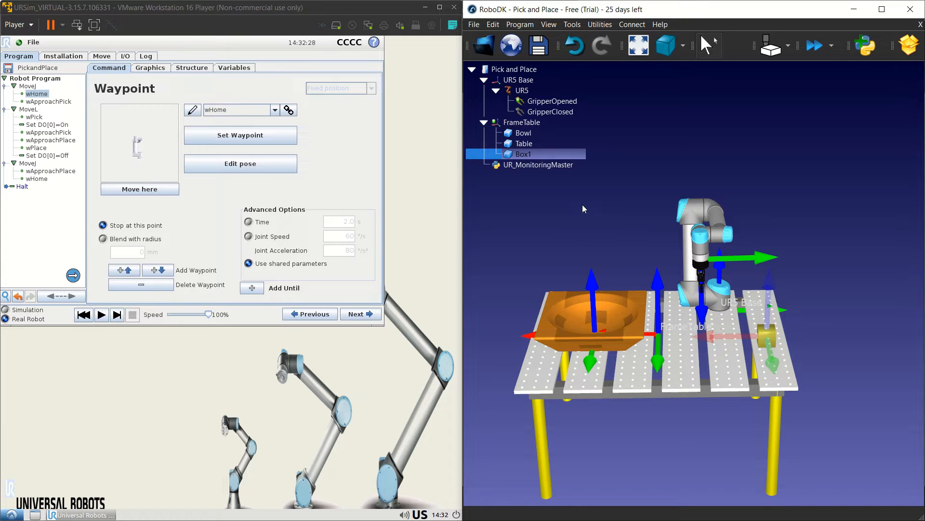
left_click(520, 143)
left_click(519, 134)
left_click(520, 145)
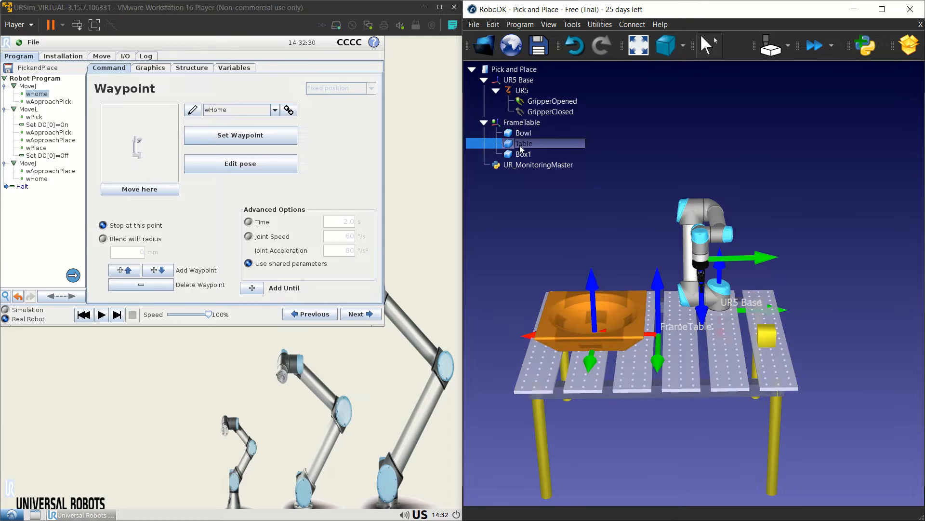
left_click(520, 134)
left_click(520, 144)
left_click(524, 154)
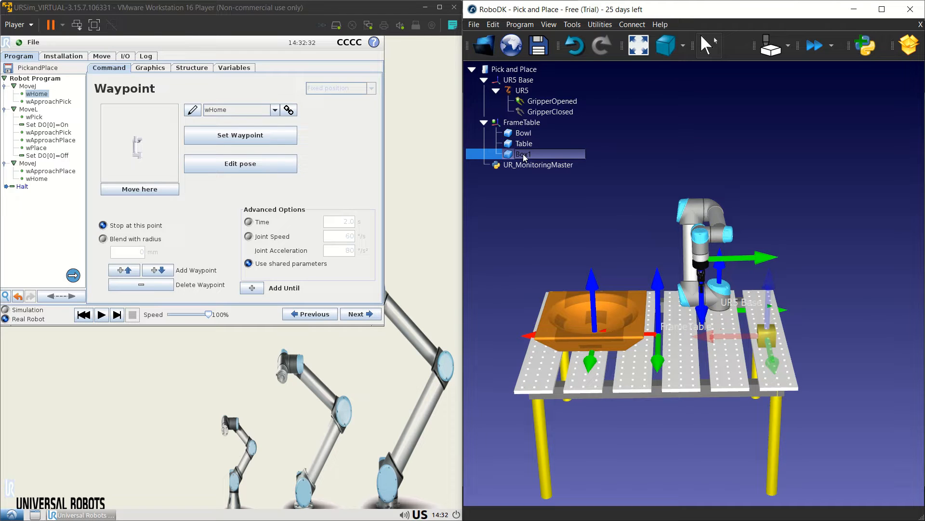
- Compare the GripperOpened and GripperClosed tools attached to the UR5
left_click(566, 112)
left_click(564, 101)
left_click(562, 111)
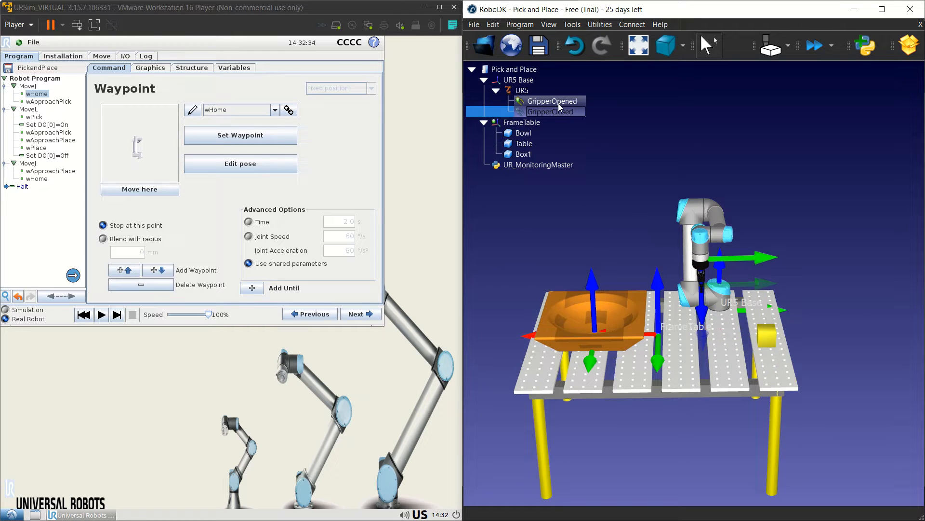
left_click(558, 103)
left_click(555, 111)
left_click(545, 103)
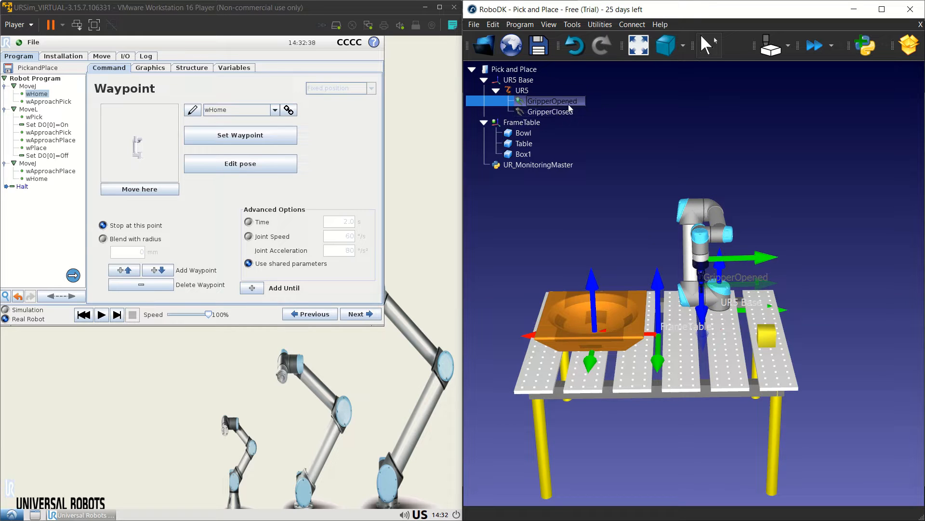
left_click(641, 149)
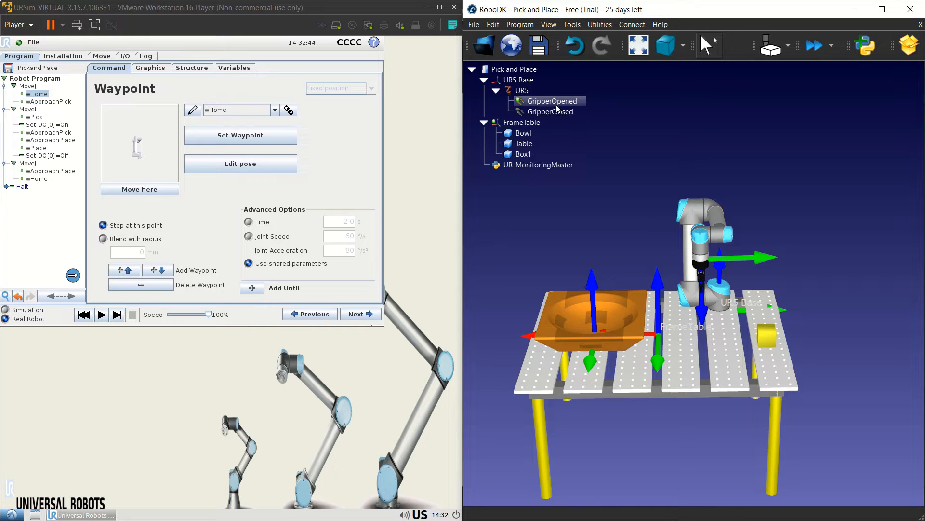
left_click(557, 113)
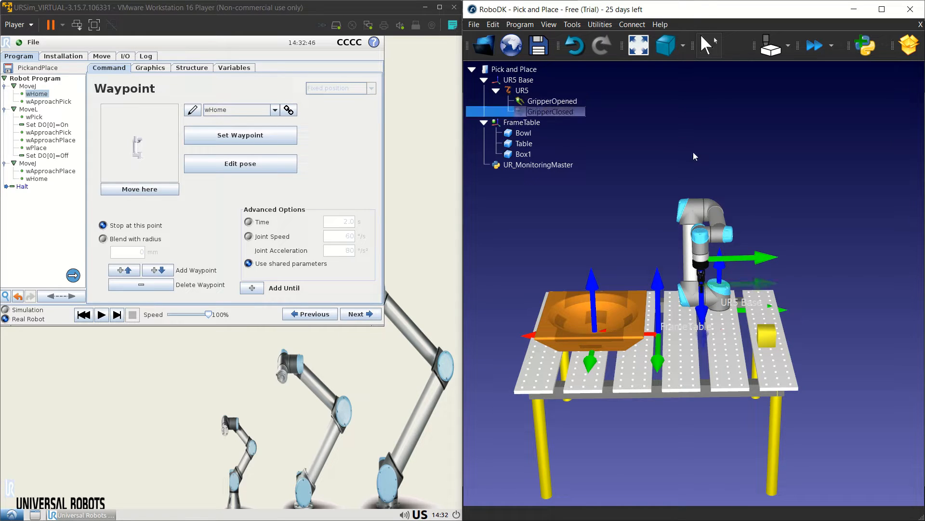
- Check the visibility options of the GripperOpened and GripperClosed tools
right_click(551, 101)
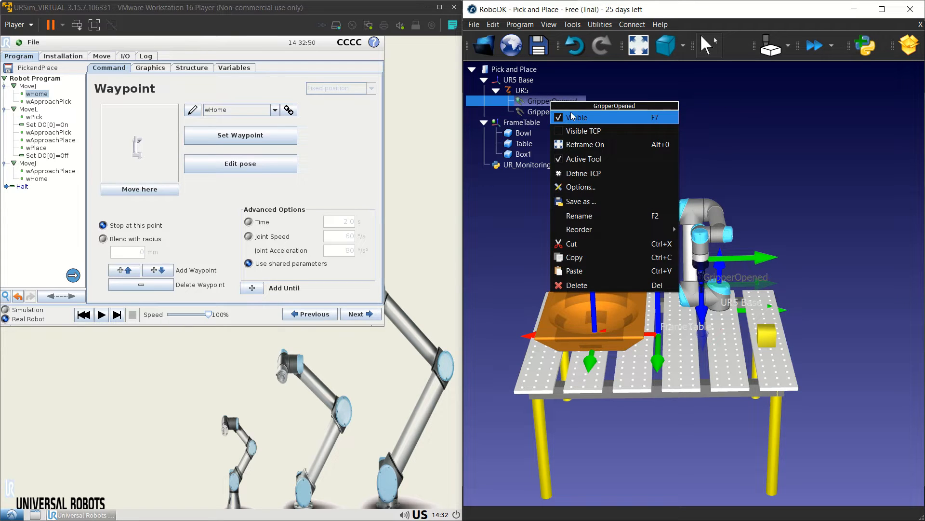
left_click(573, 117)
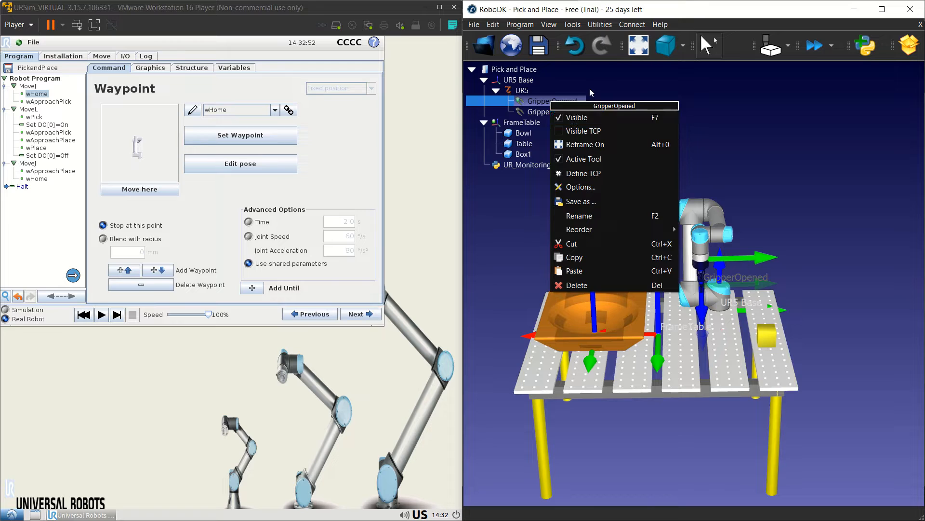
left_click(554, 111)
right_click(554, 111)
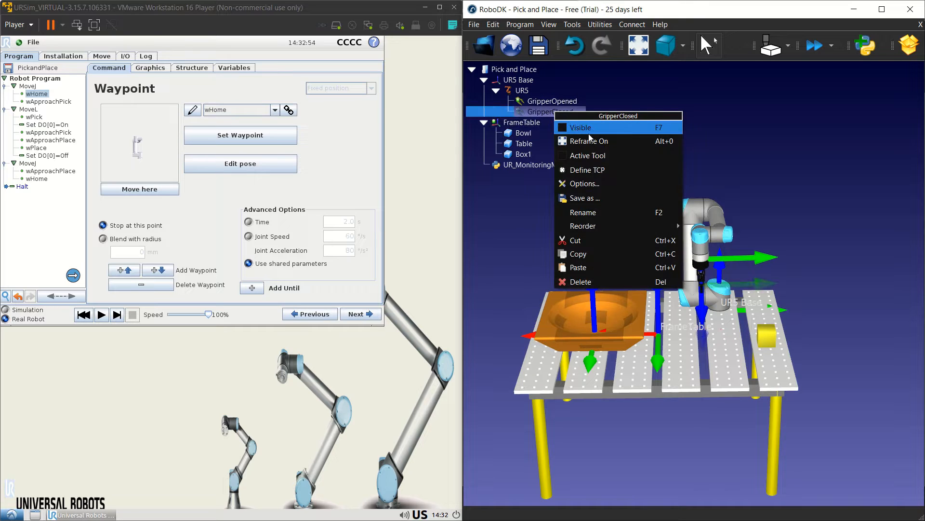
left_click(624, 86)
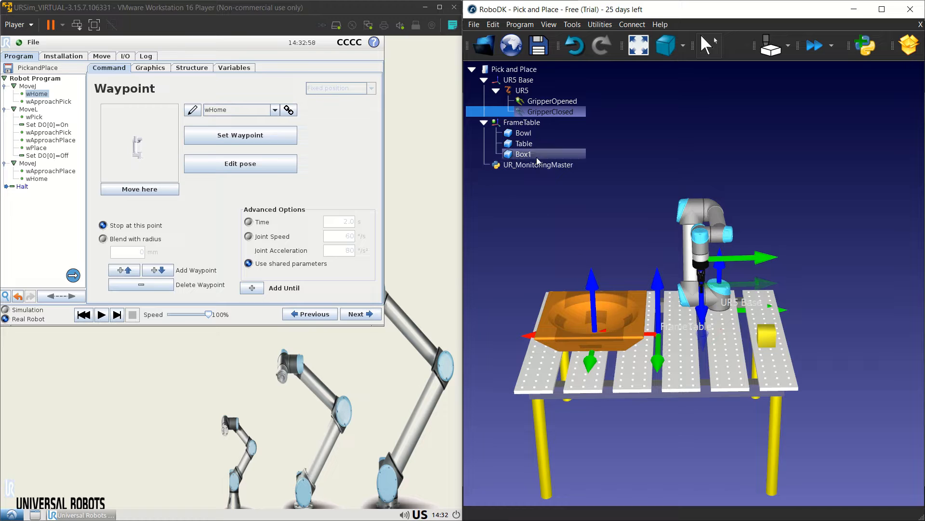
- Review the UR_MonitoringMaster script in the station tree alongside the UR5 pick and place cell
left_click(506, 188)
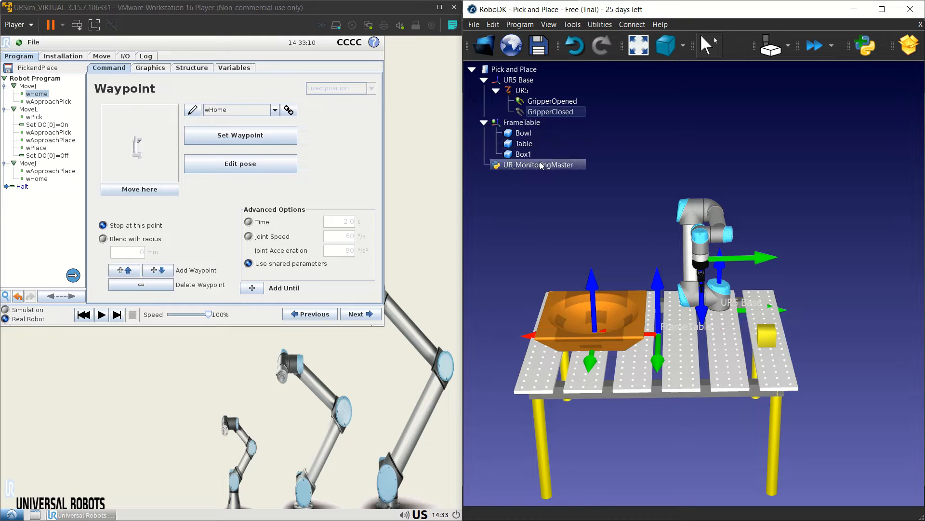
left_click(559, 166)
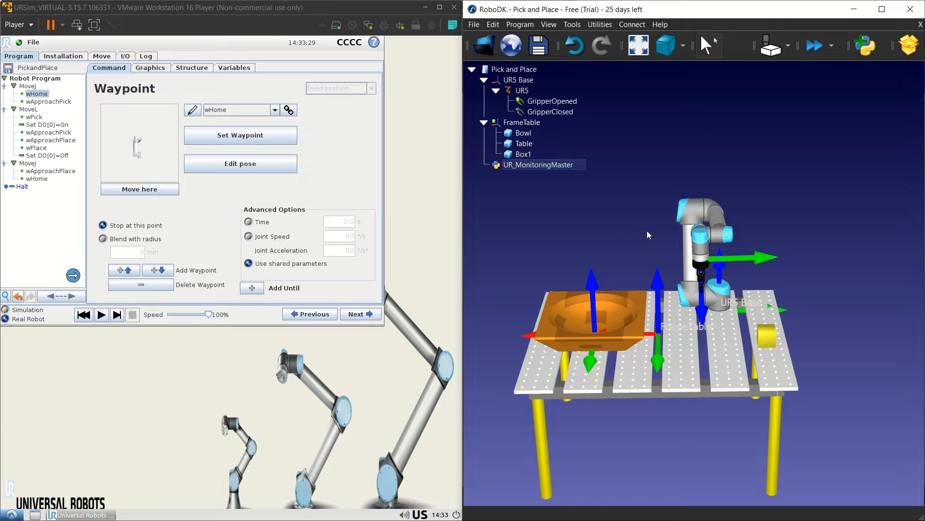
scroll(646, 230, "down", 1)
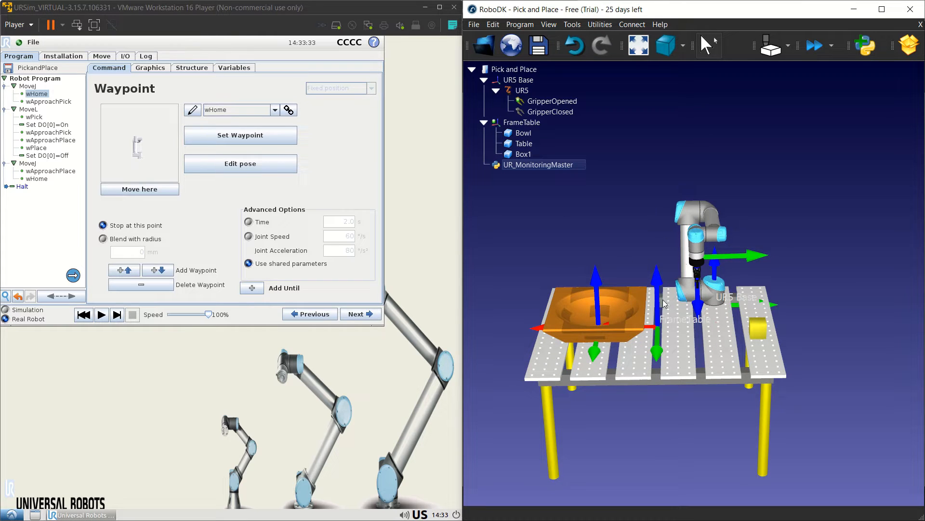
scroll(662, 300, "up", 2)
- Switch to URSim and review the wPick, wApproachPick, wApproachPlace and wPlace waypoints and the digital output nodes of the PickandPlace program
left_click(186, 199)
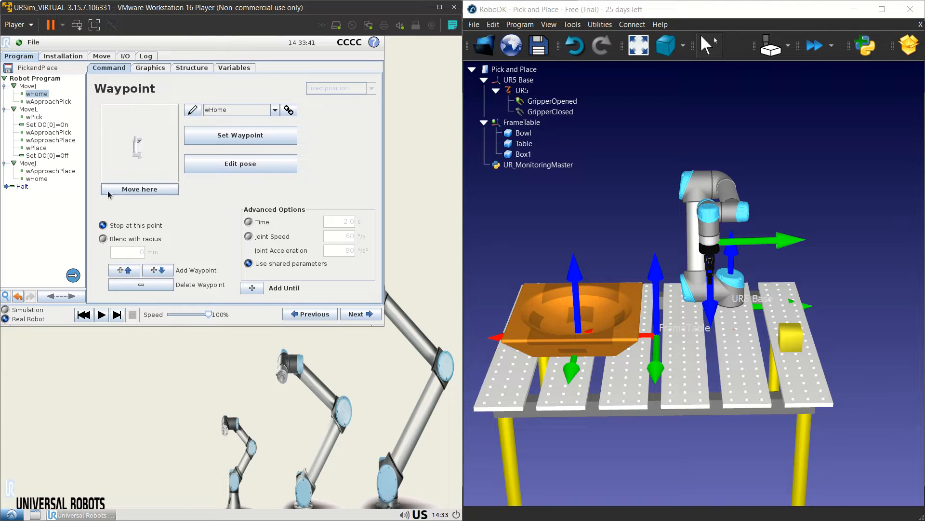
left_click(45, 148)
left_click(39, 125)
left_click(30, 139)
left_click(30, 132)
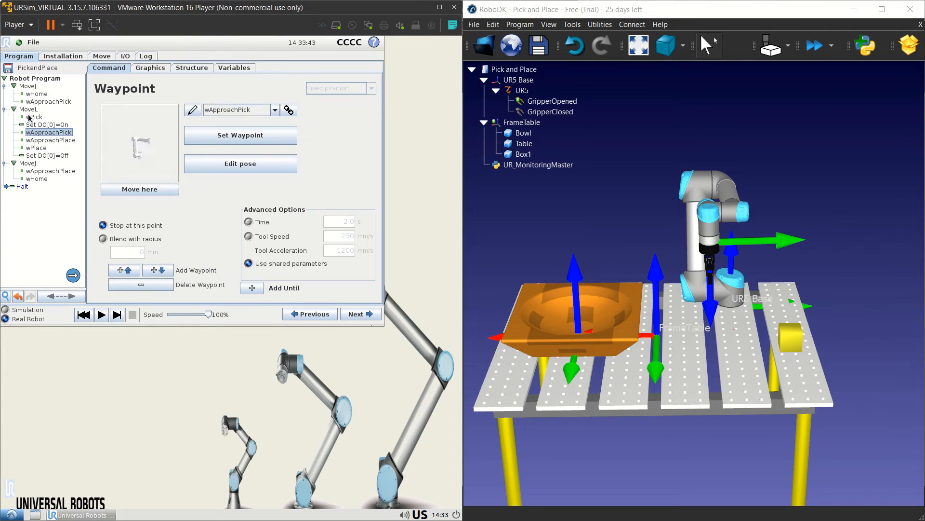
left_click(32, 117)
left_click(33, 132)
left_click(36, 147)
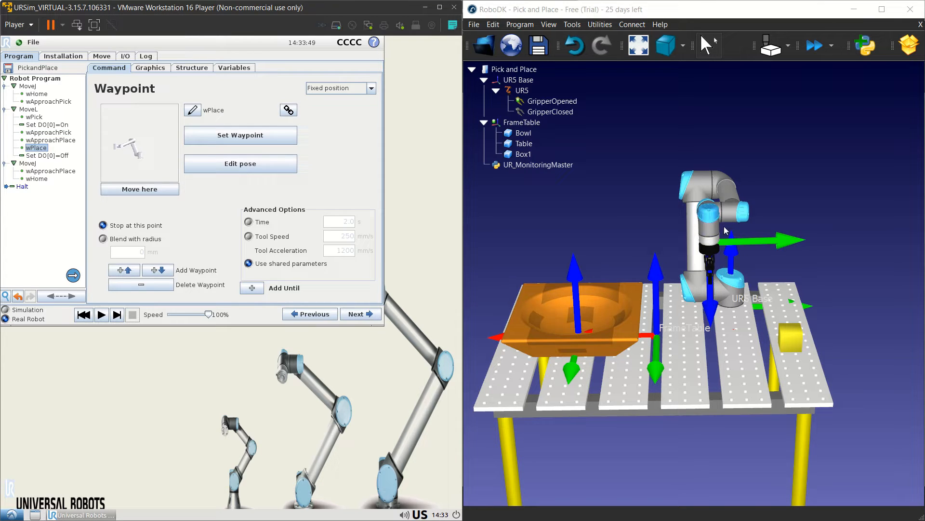
left_click(527, 166)
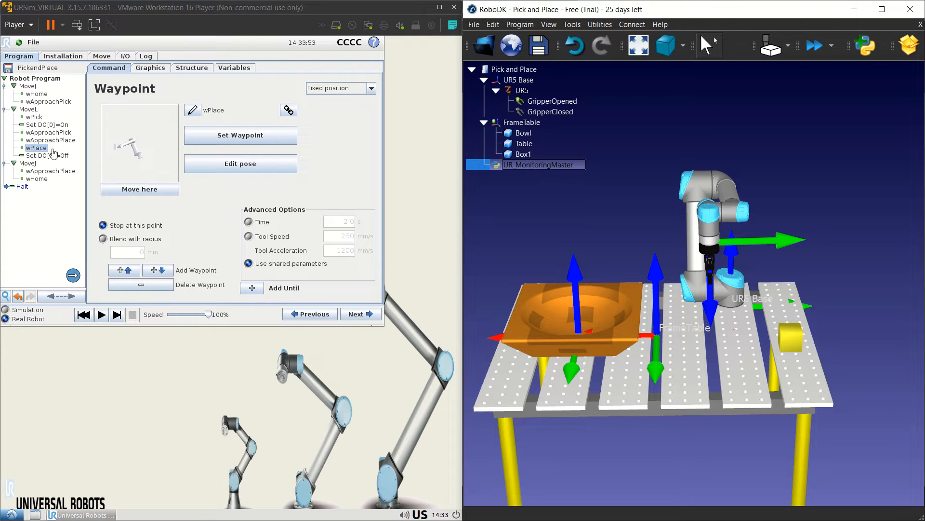
left_click(50, 204)
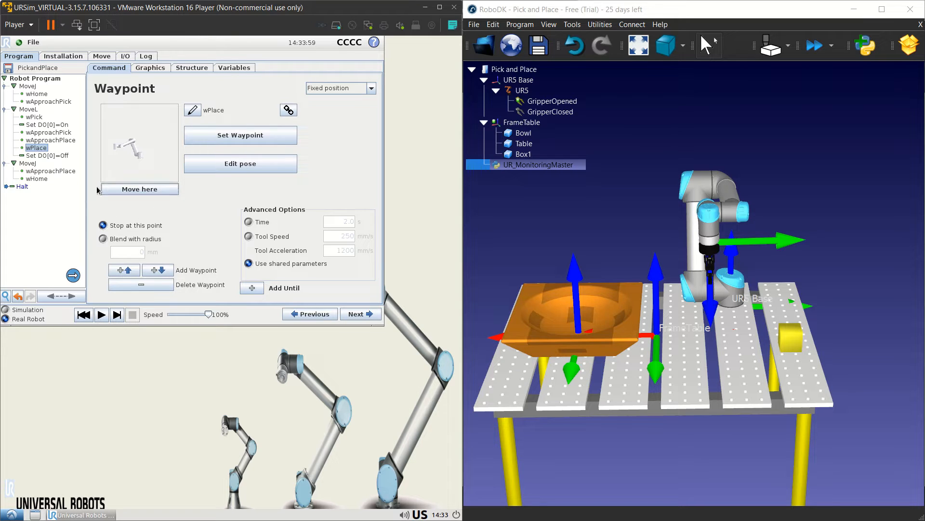
left_click(622, 218)
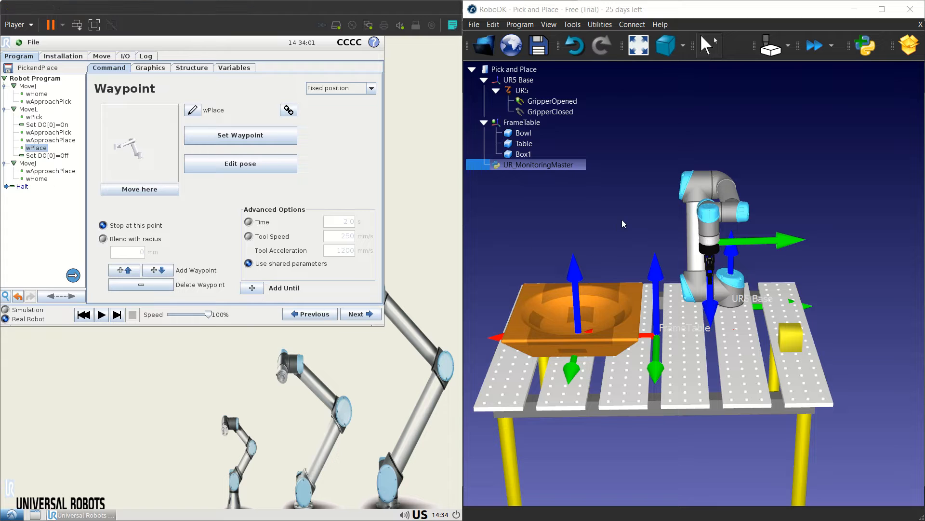
left_click(646, 234)
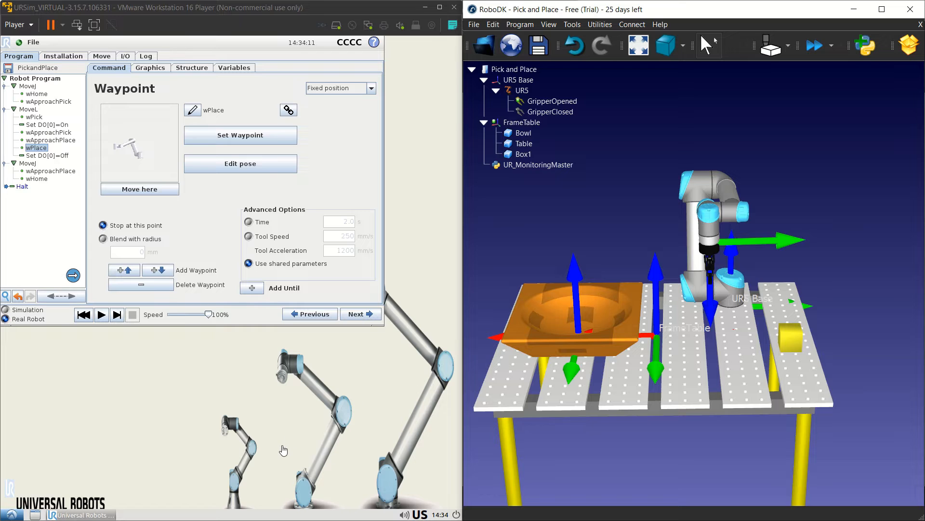
key("alt+Tab")
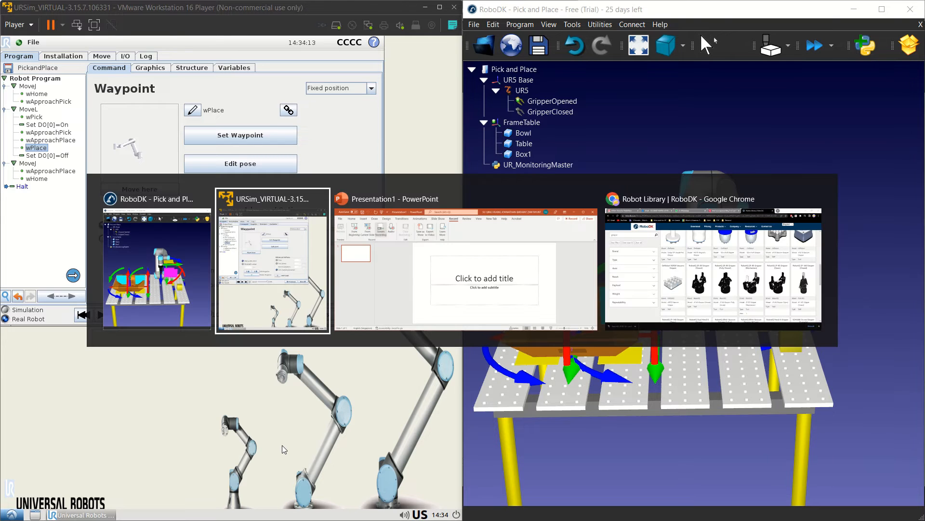
key("alt+Tab")
key("alt+Tab")
key("alt+Tab")
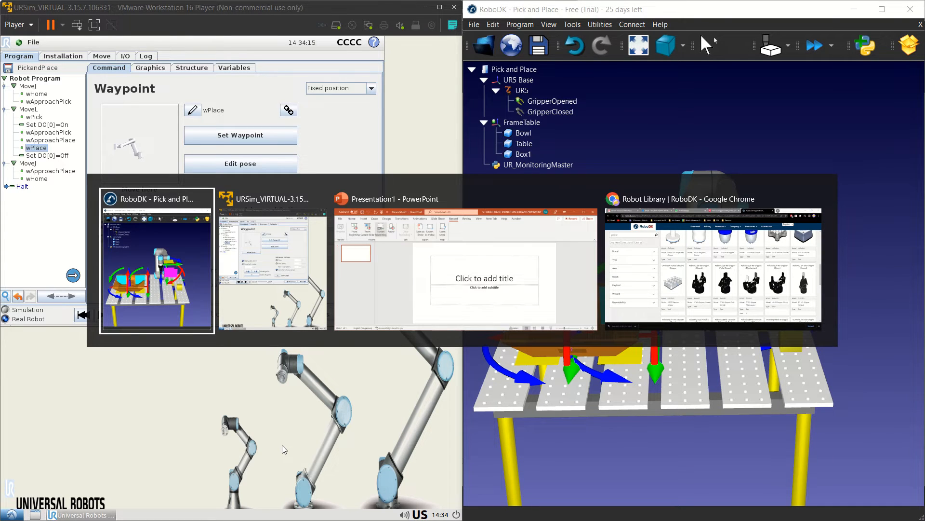
key("alt+Tab")
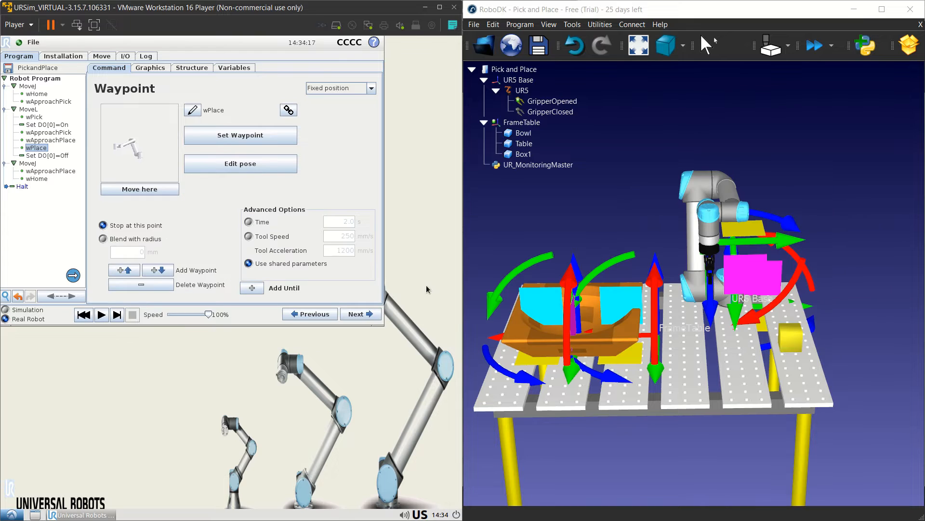
- Switch to RoboDK and open its Python options
left_click(540, 163)
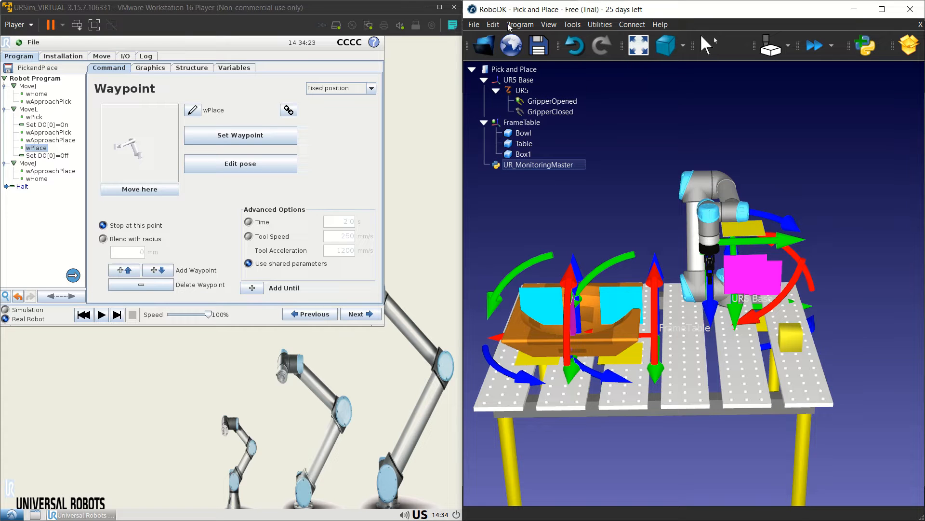
left_click(572, 25)
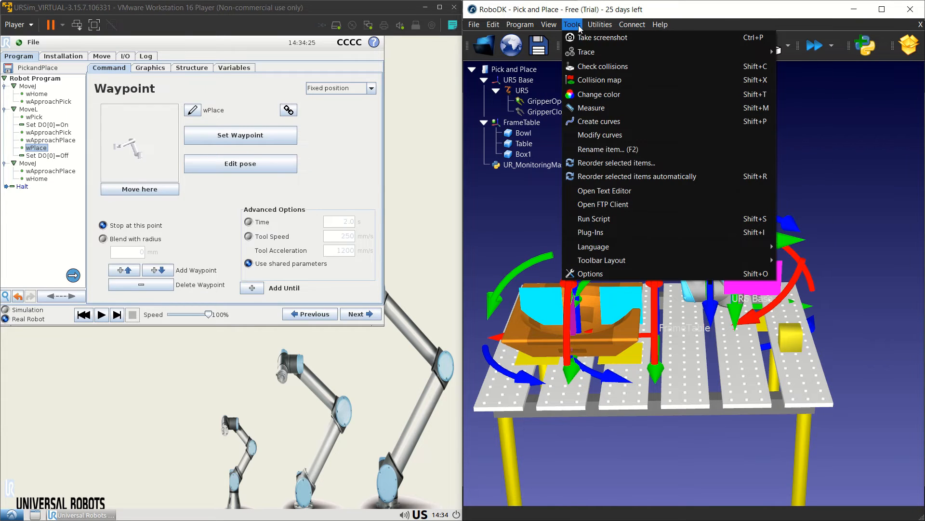
left_click(493, 189)
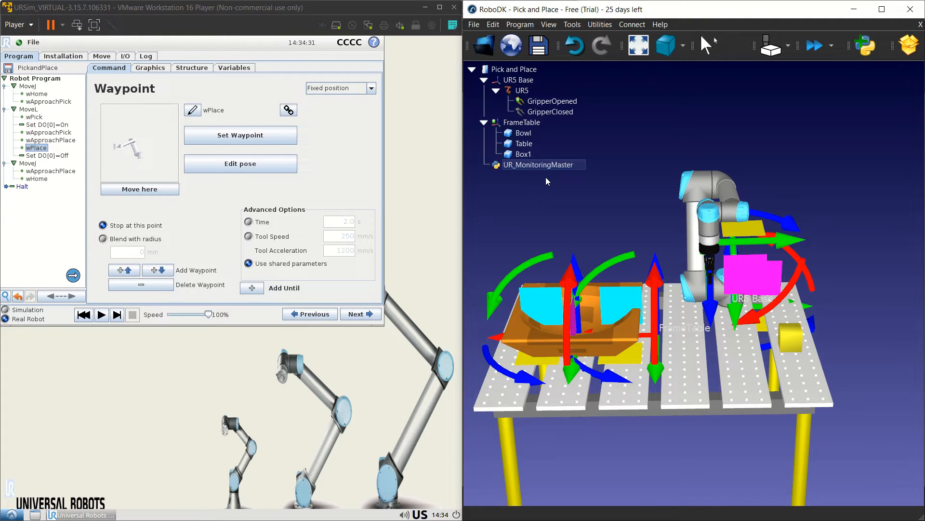
left_click(578, 23)
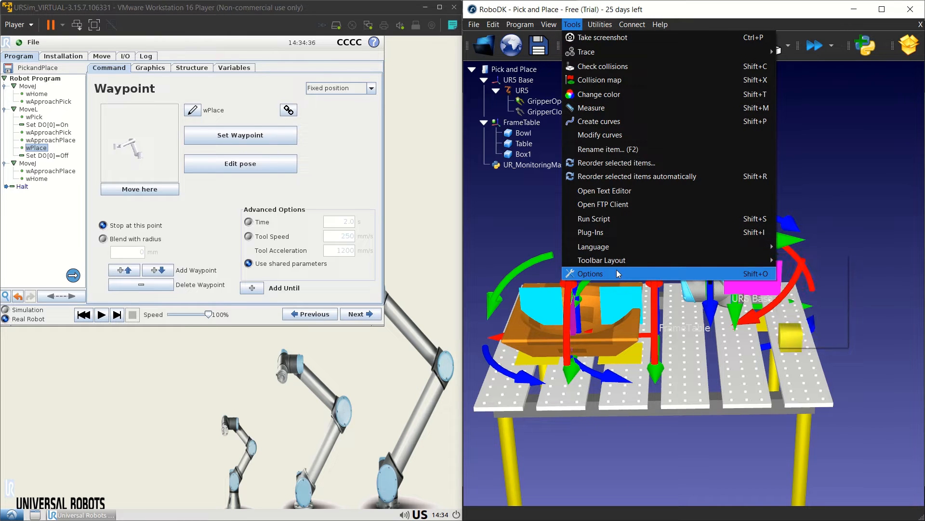
left_click(727, 275)
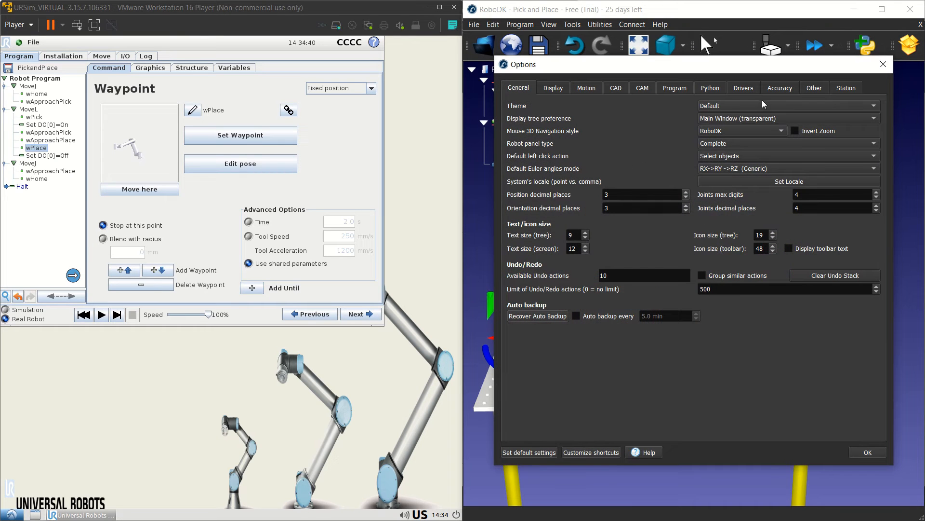
left_click(716, 88)
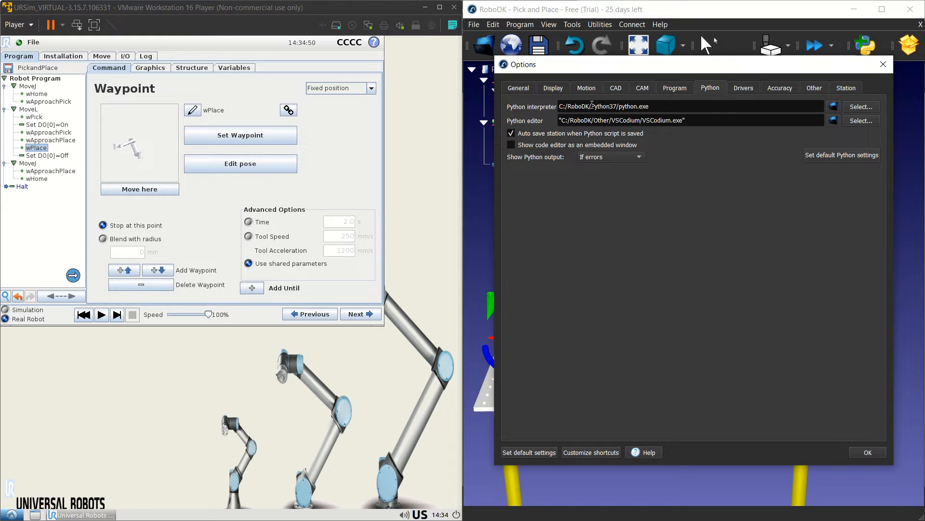
- Check the Python37 folder in the Python interpreter path and the Python editor setting, and close the options
left_click_drag(592, 104, 617, 107)
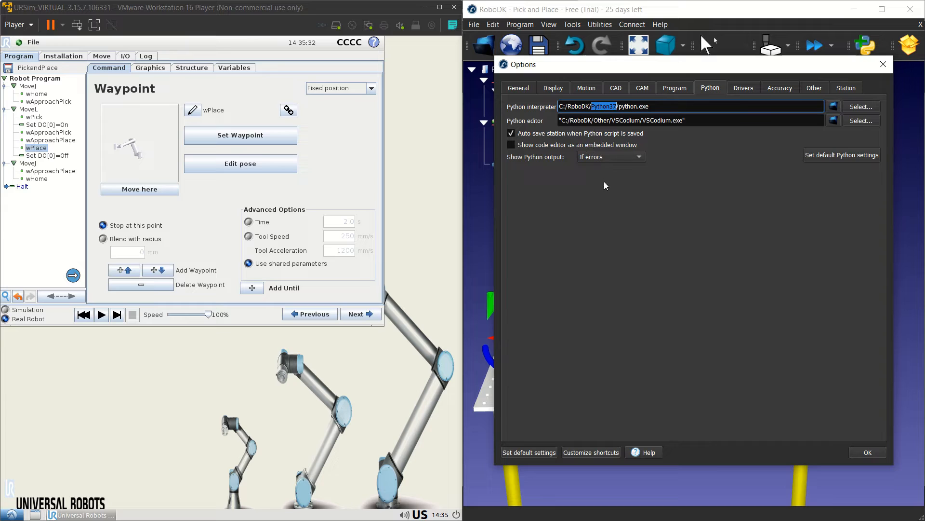
left_click(690, 106)
left_click_drag(607, 73, 581, 131)
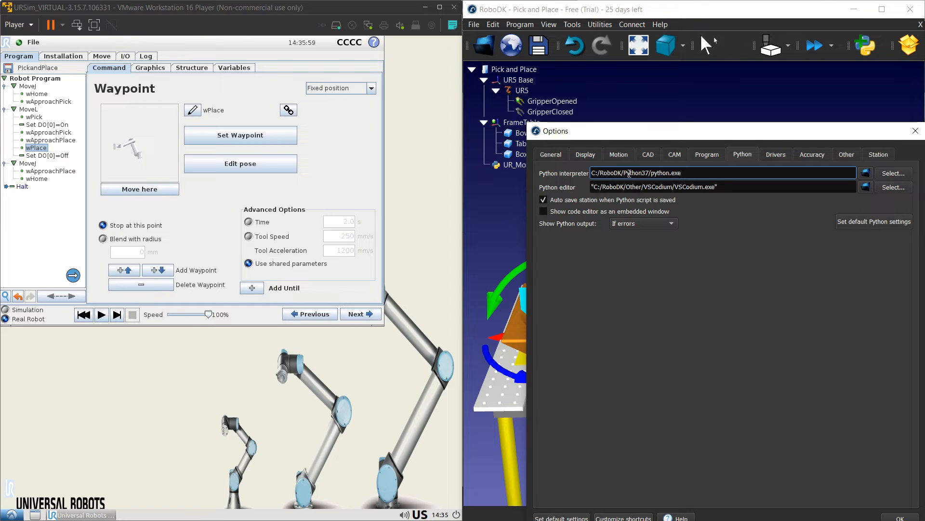
left_click_drag(624, 173, 650, 172)
left_click_drag(593, 131, 600, 162)
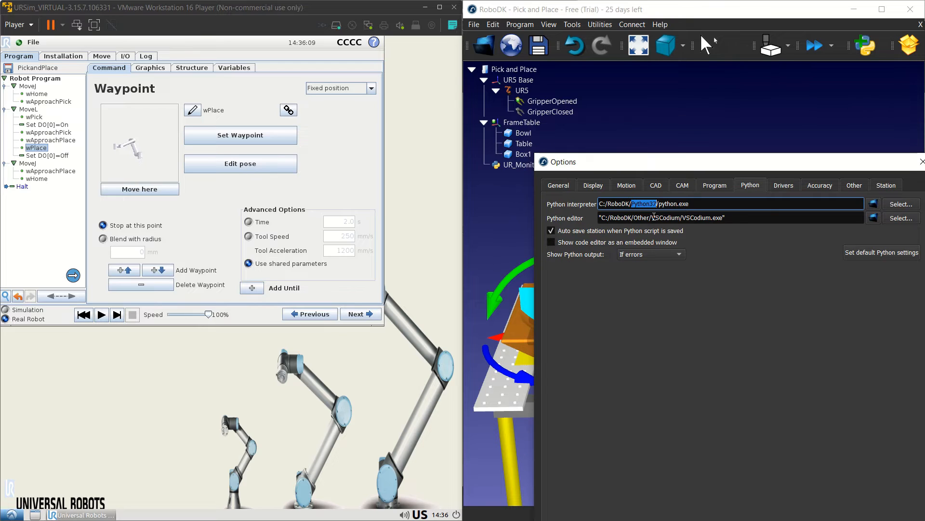
left_click_drag(663, 165, 589, 187)
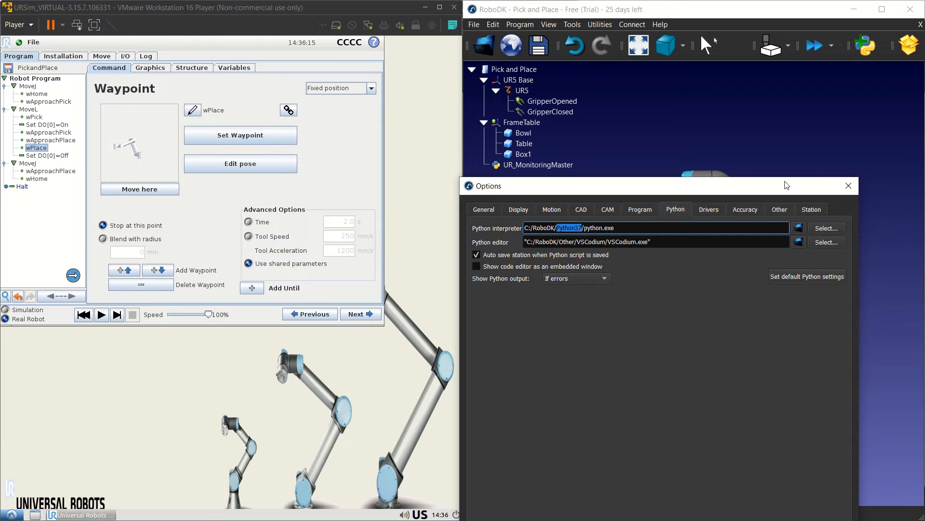
left_click(848, 186)
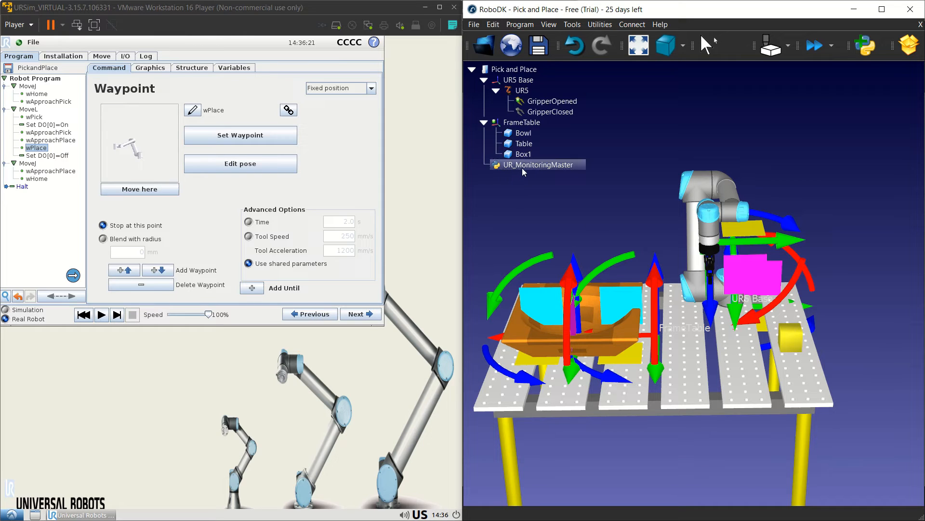
scroll(582, 195, "down", 1)
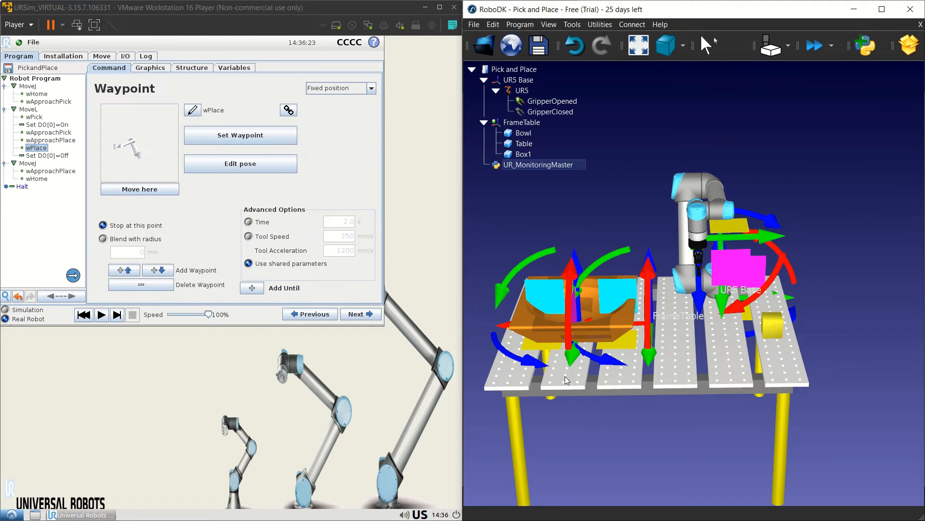
scroll(596, 403, "up", 1)
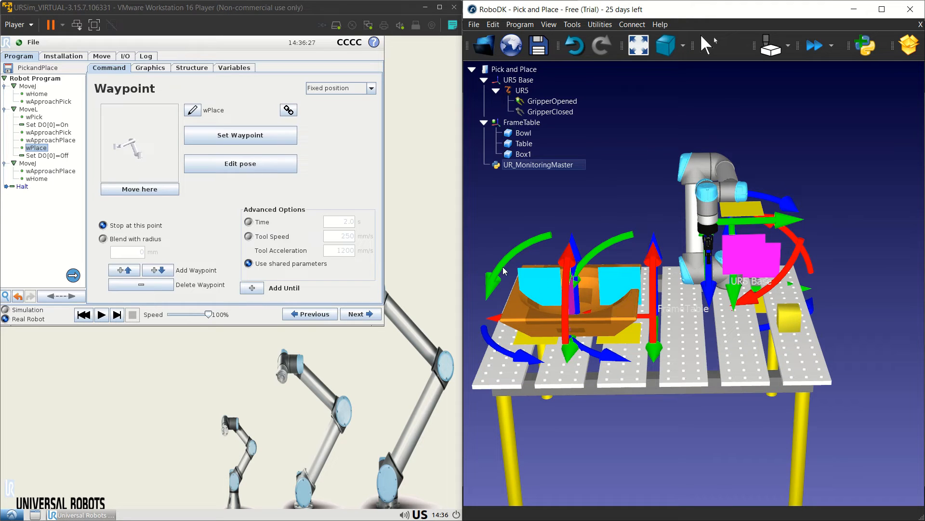
left_click(668, 416)
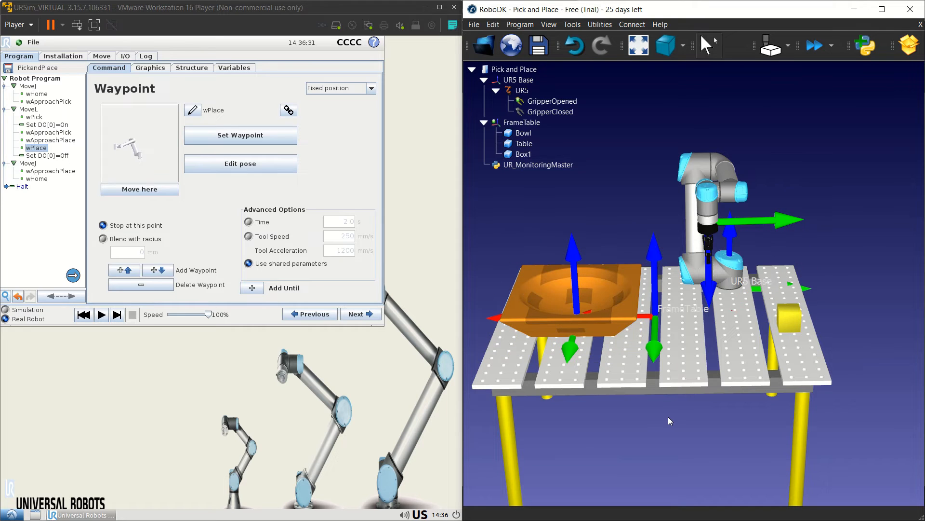
scroll(628, 250, "down", 1)
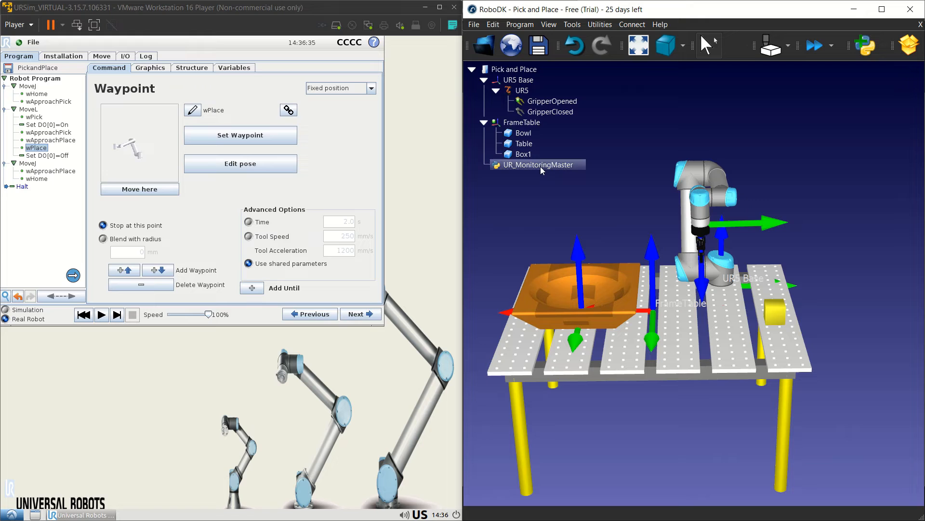
- Connect to the UR5 at 192.168.174.130 on port 30000 and run the UR_MonitoringMaster script
left_click(632, 25)
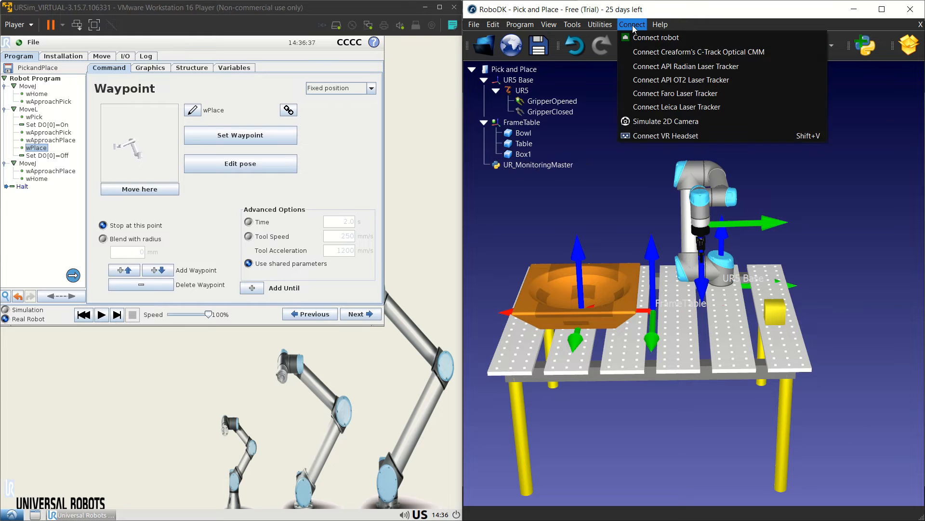
left_click(635, 37)
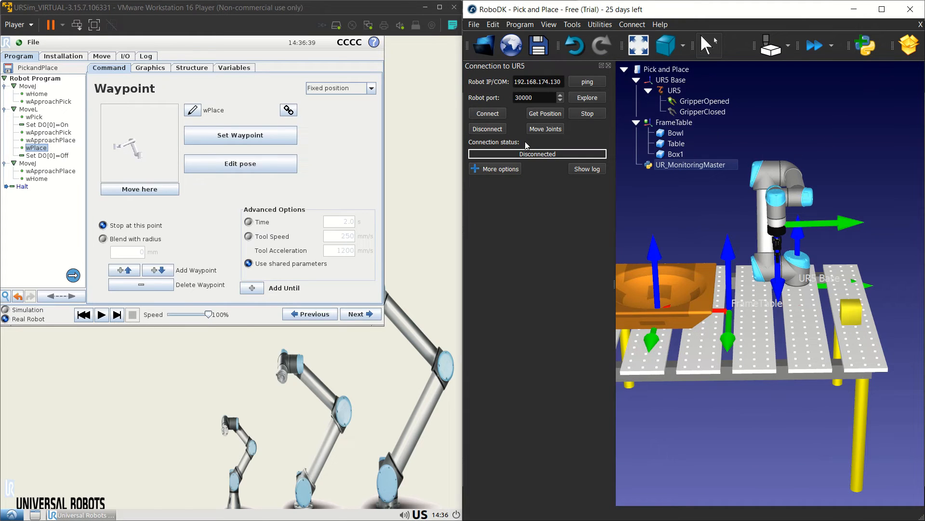
left_click(489, 114)
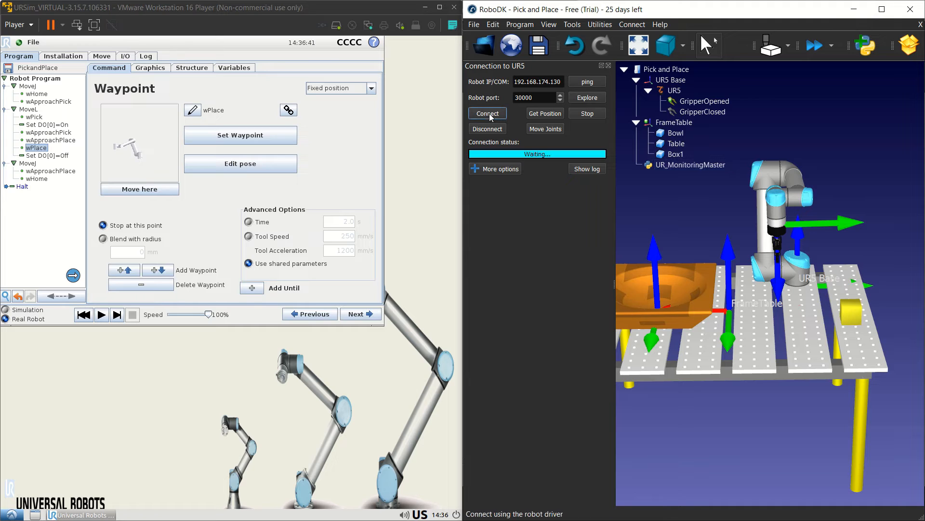
left_click(609, 65)
left_click(550, 164)
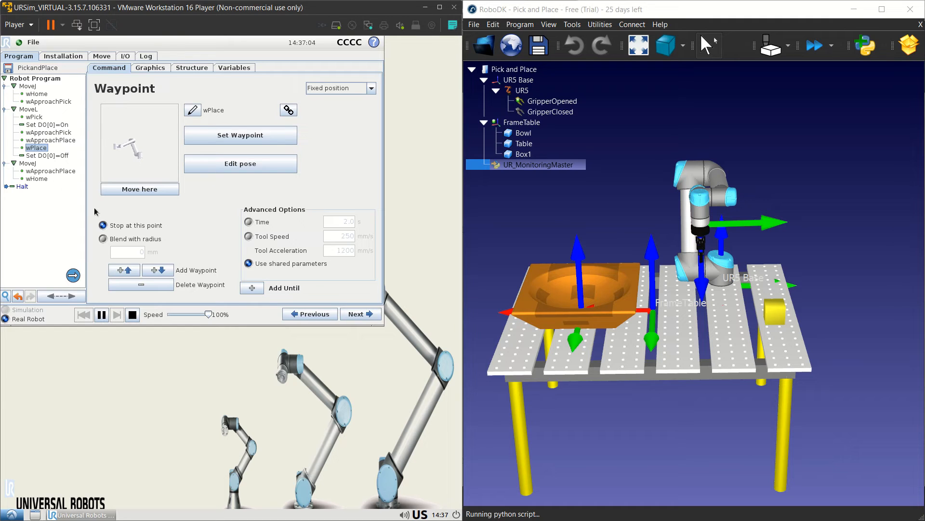
- Switch to URSim and advance through the remaining PickandPlace nodes from wPlace around to the Robot Program root
left_click(351, 316)
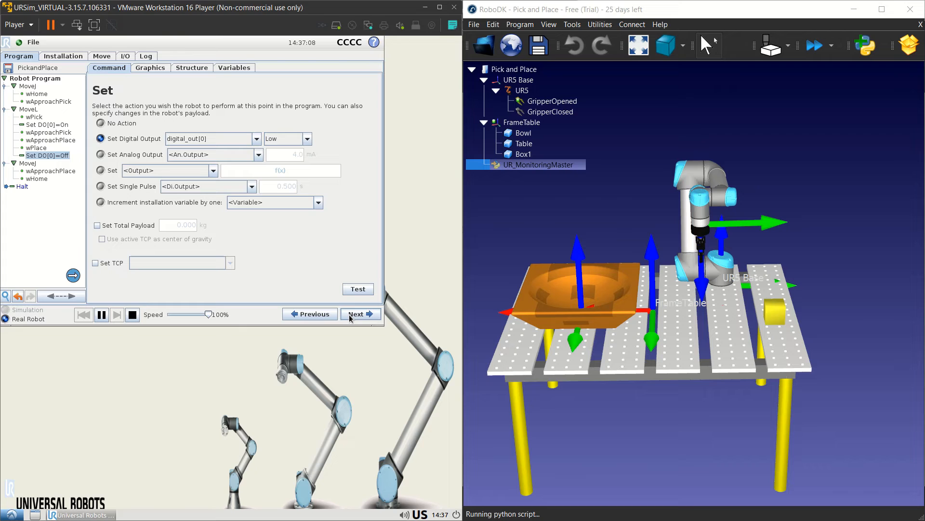
left_click(350, 318)
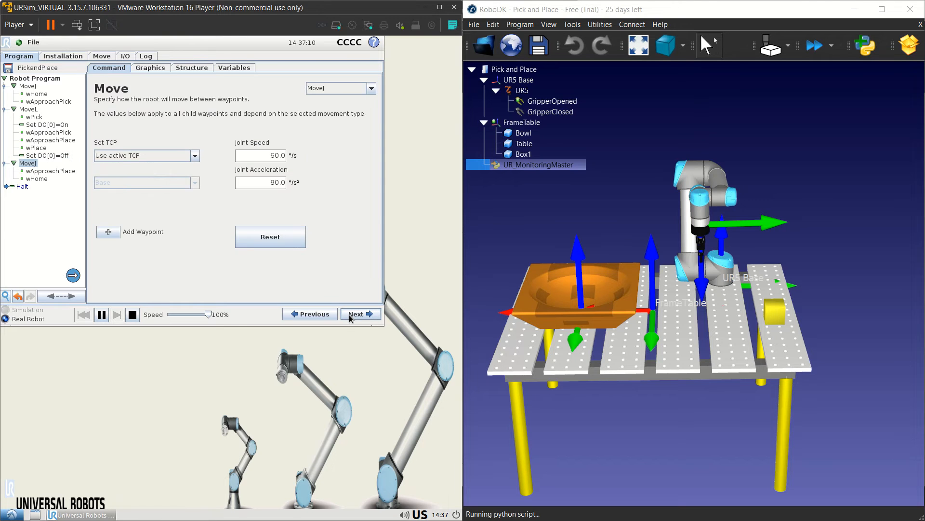
left_click(355, 314)
left_click(355, 313)
left_click(355, 314)
left_click(355, 313)
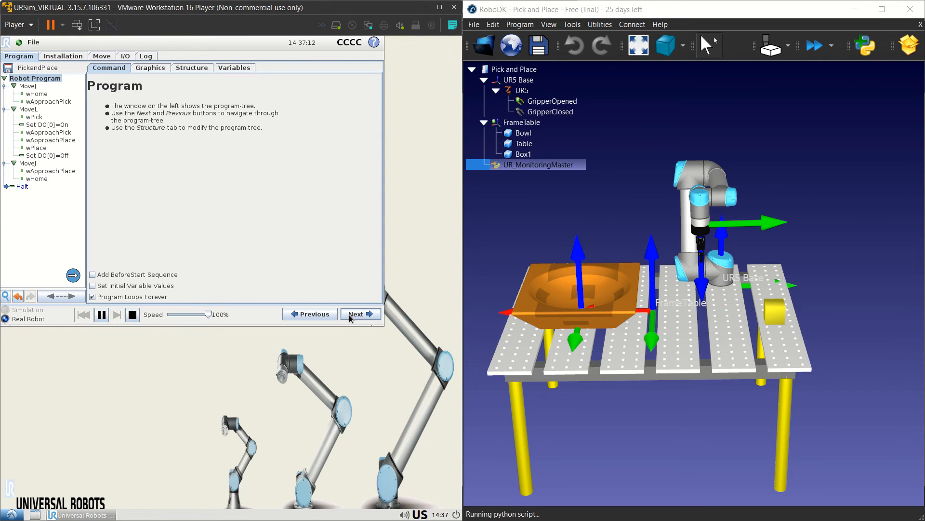
- Advance to the first wHome waypoint, and pause and resume the PickandPlace program
left_click(350, 316)
left_click(351, 315)
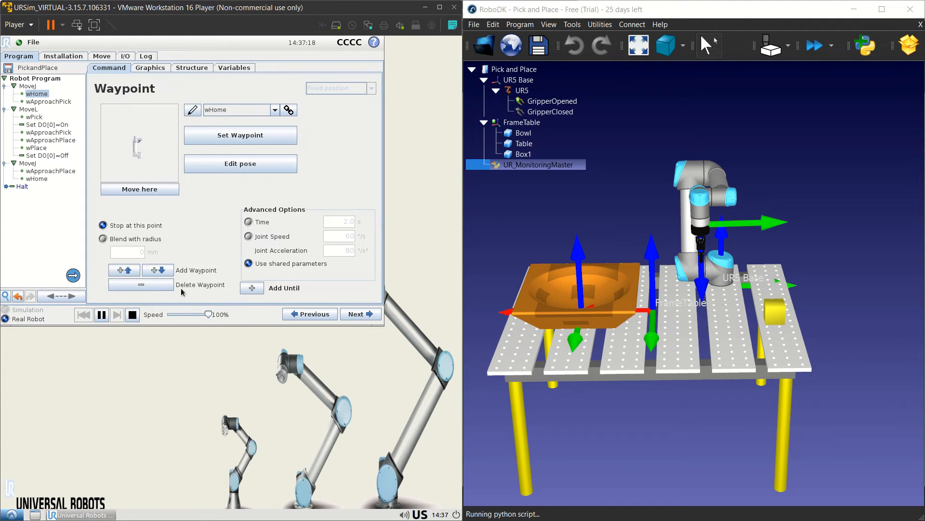
left_click(100, 315)
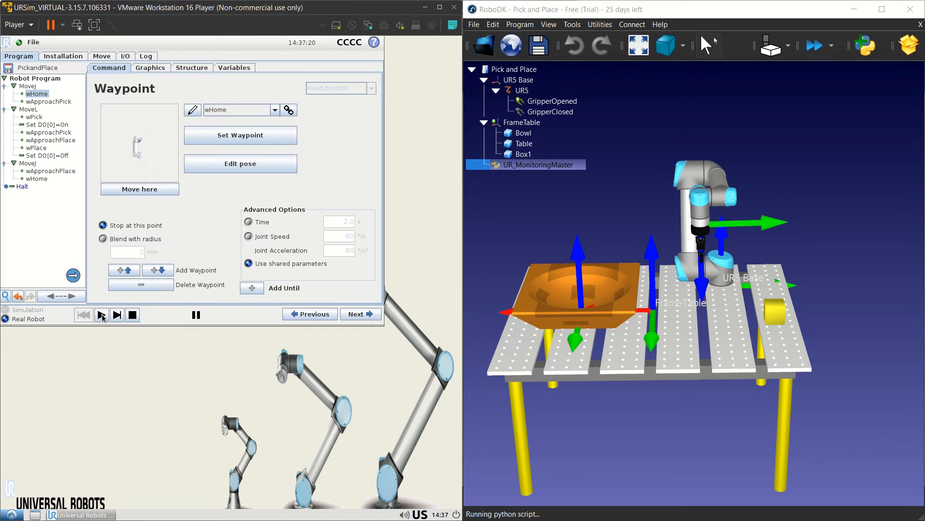
left_click(101, 315)
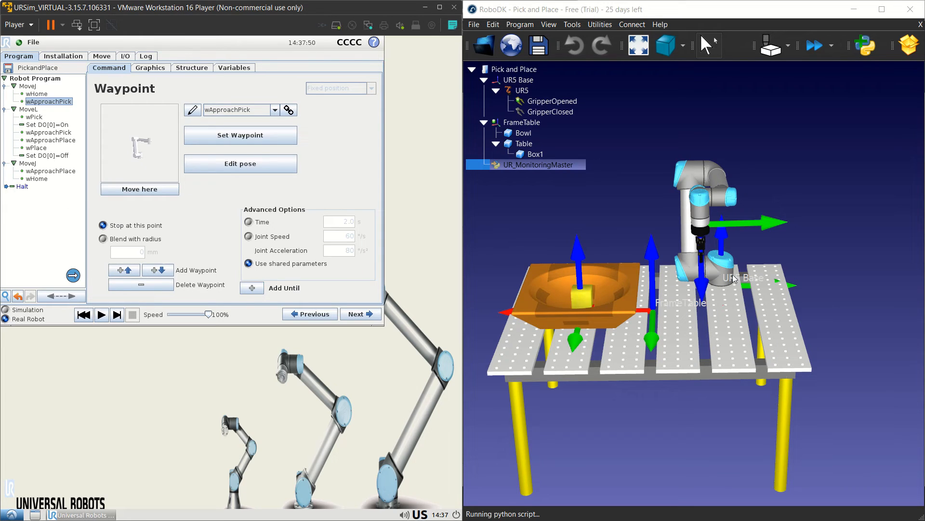
- Switch to RoboDK and stop the running UR_MonitoringMaster Python script
scroll(646, 207, "down", 1)
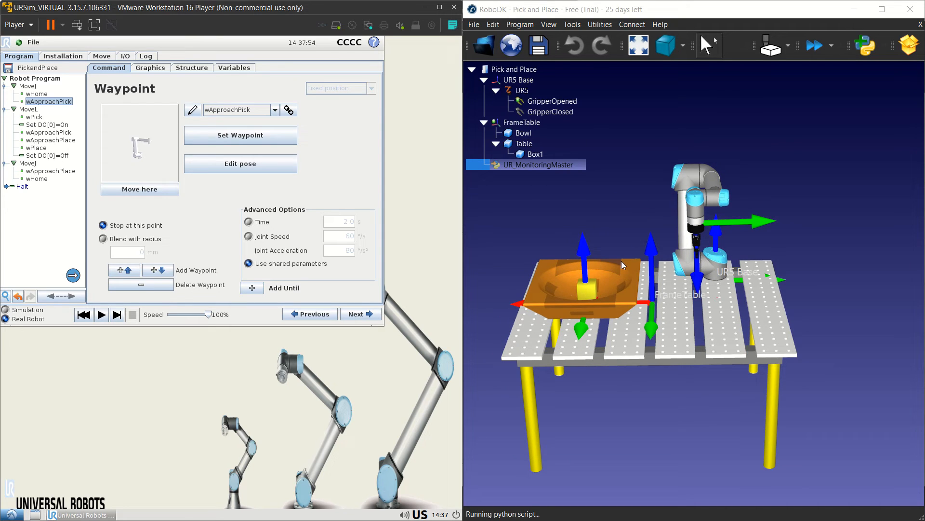
left_click(554, 155)
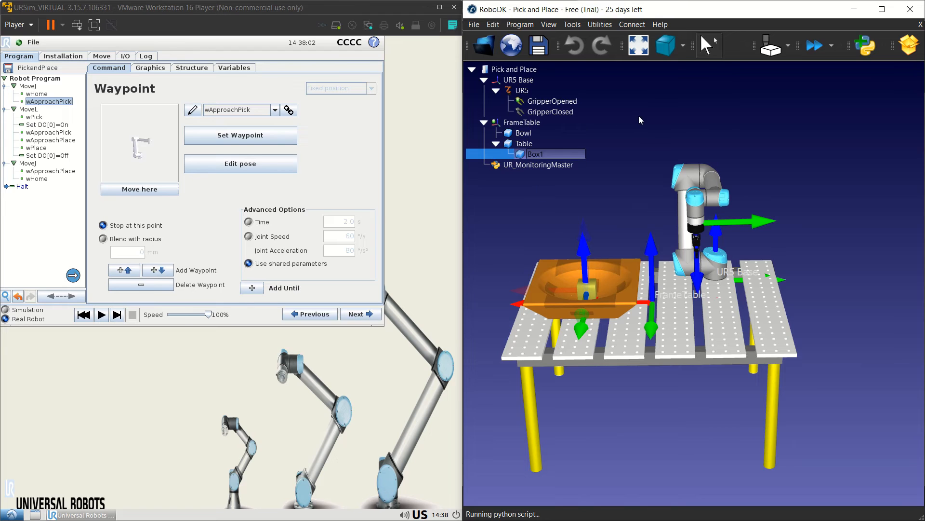
left_click(565, 197)
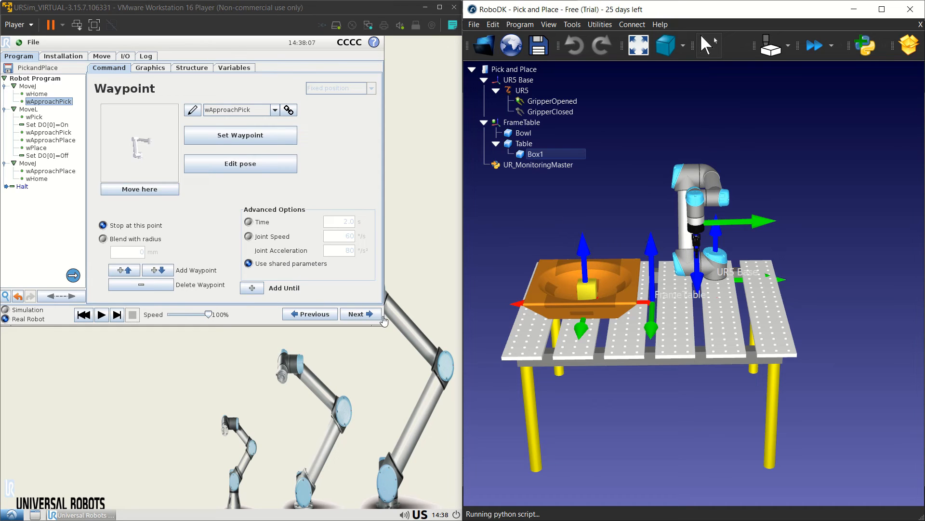
left_click(552, 164)
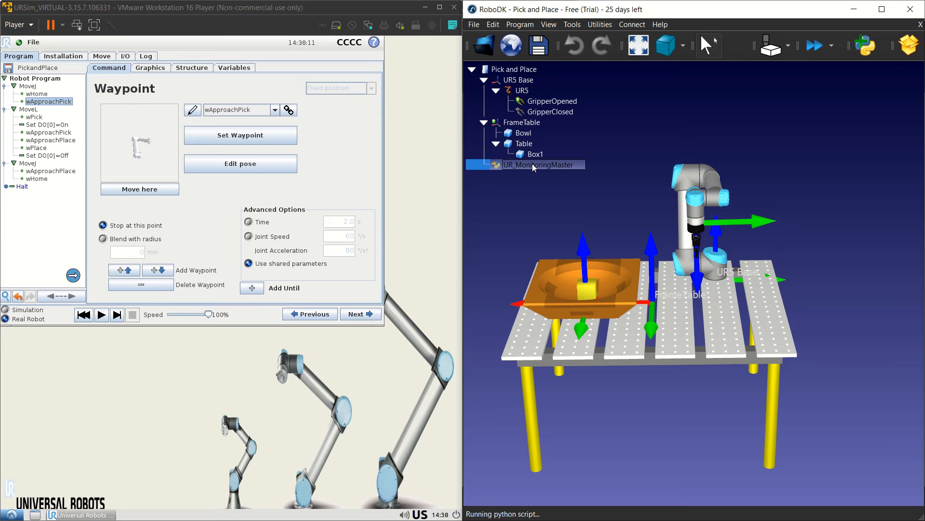
right_click(536, 163)
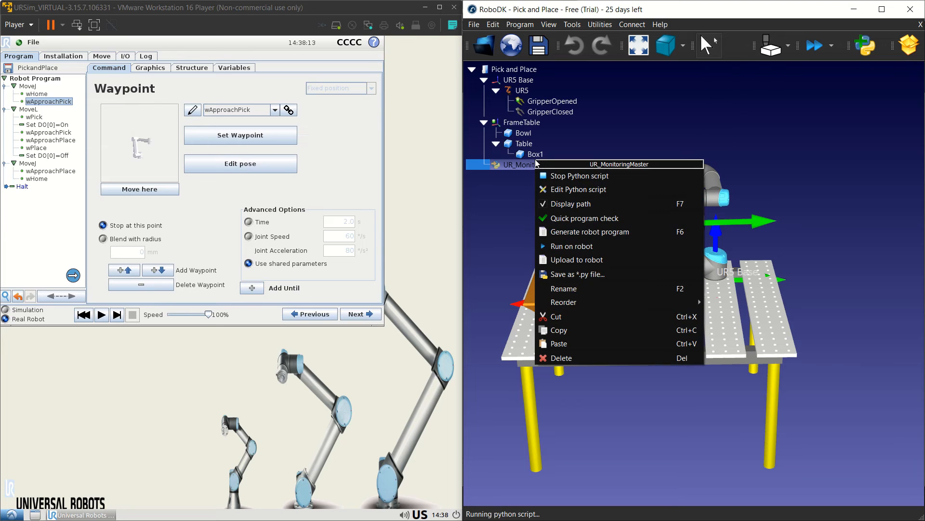
left_click(559, 176)
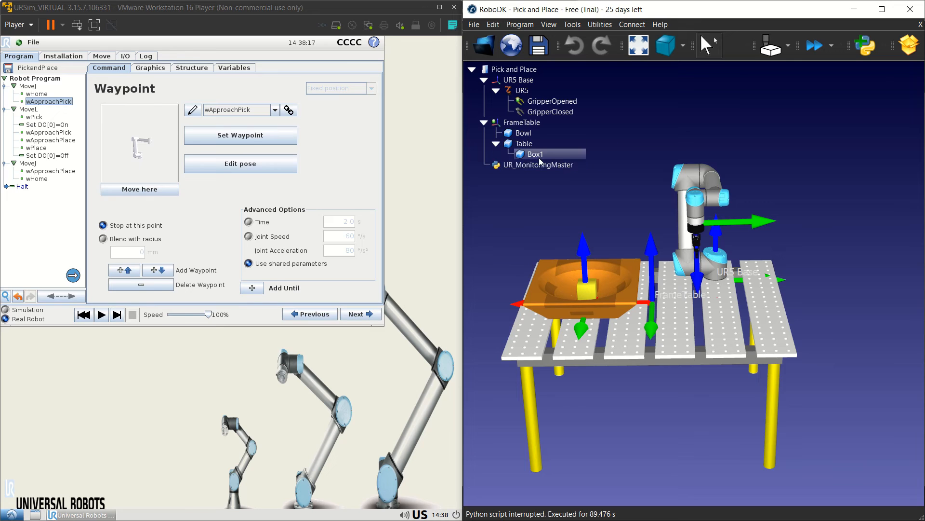
- Reattach Box1 to FrameTable and set its position relative to FrameTable to X -500, Y 100, Z 41 mm
left_click_drag(539, 160, 523, 123)
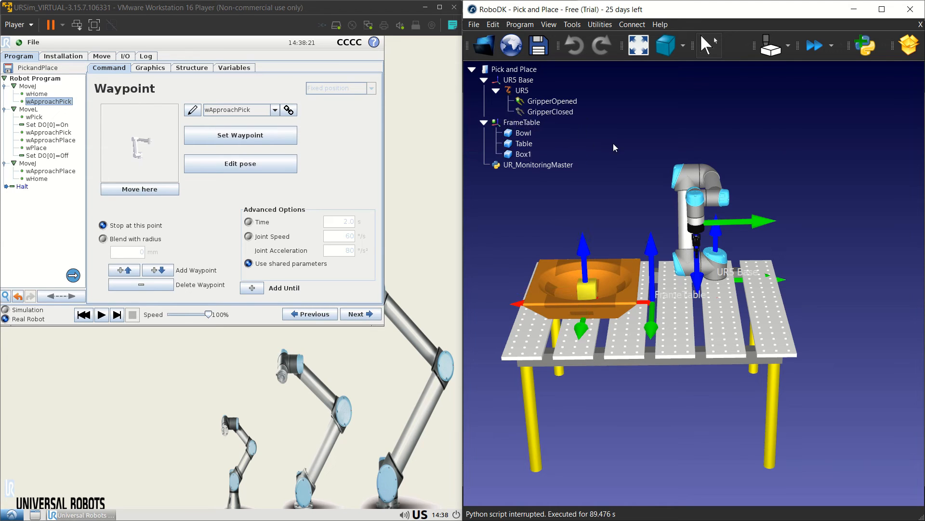
left_click(590, 291)
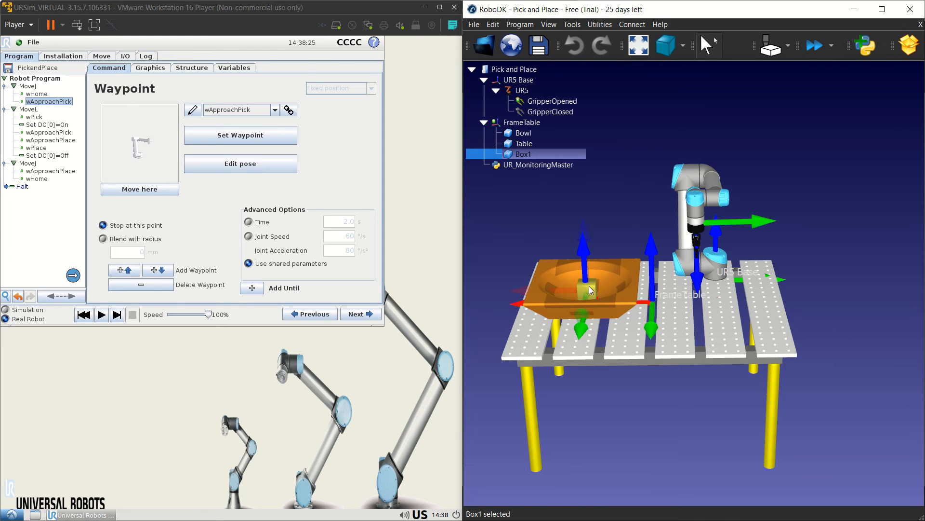
double_click(591, 289)
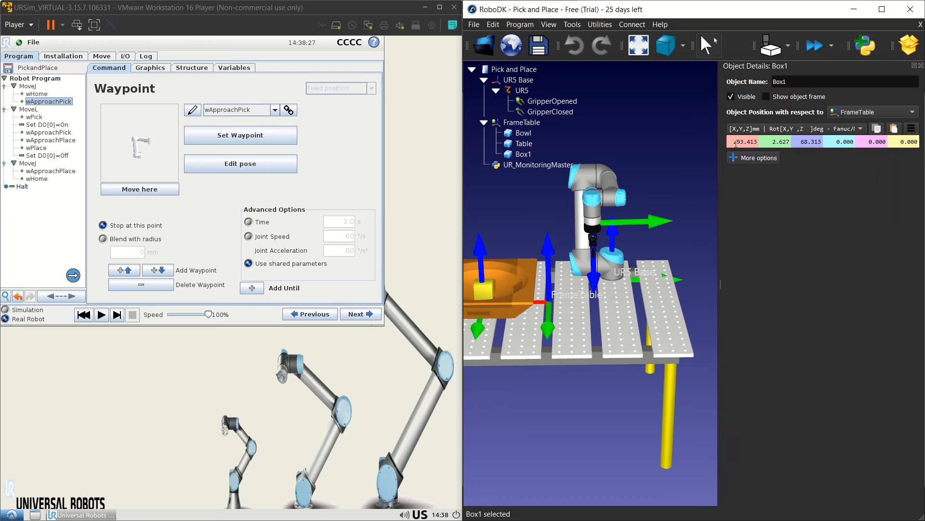
double_click(735, 144)
type("-500")
key("Tab")
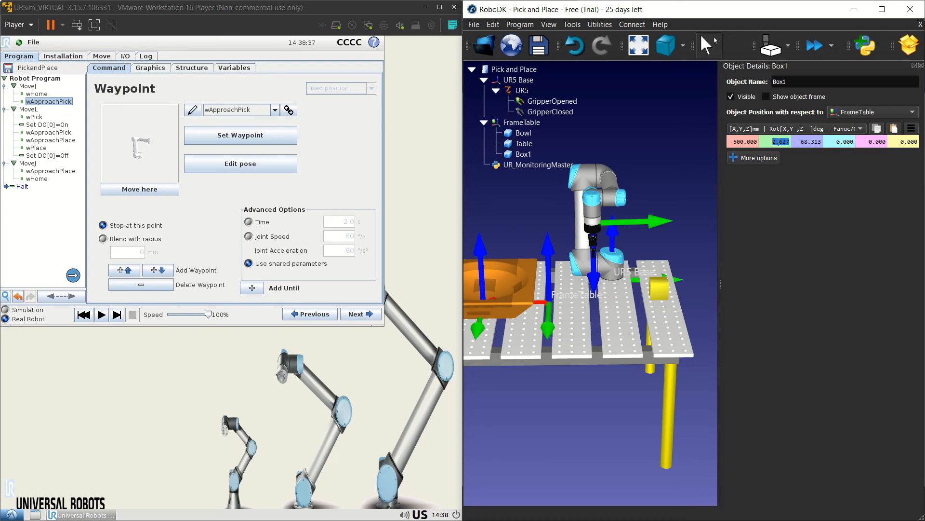
type("100")
key("Tab")
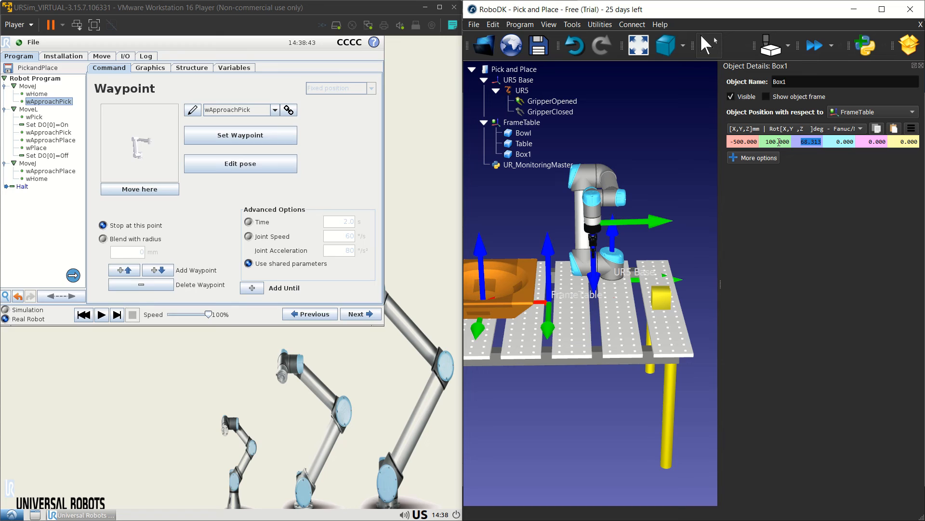
type("41")
key("Return")
left_click(798, 140)
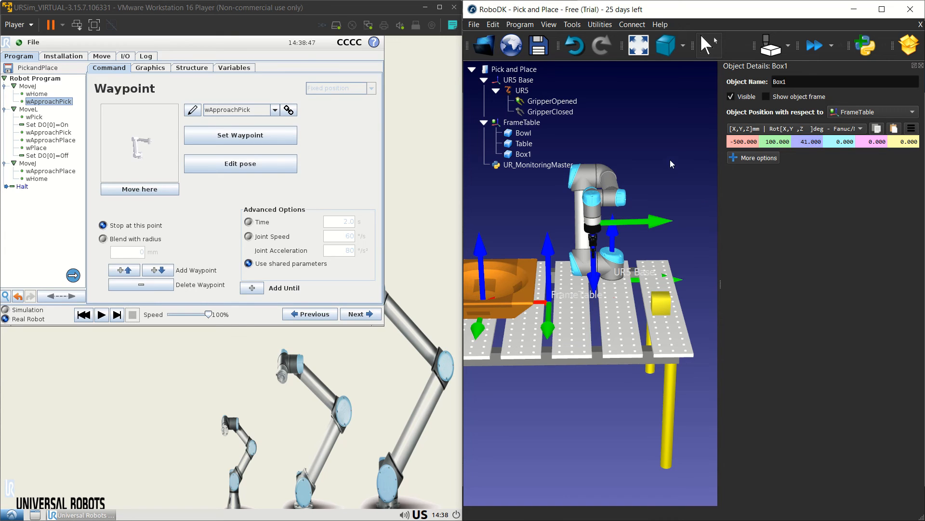
double_click(809, 141)
left_click(921, 66)
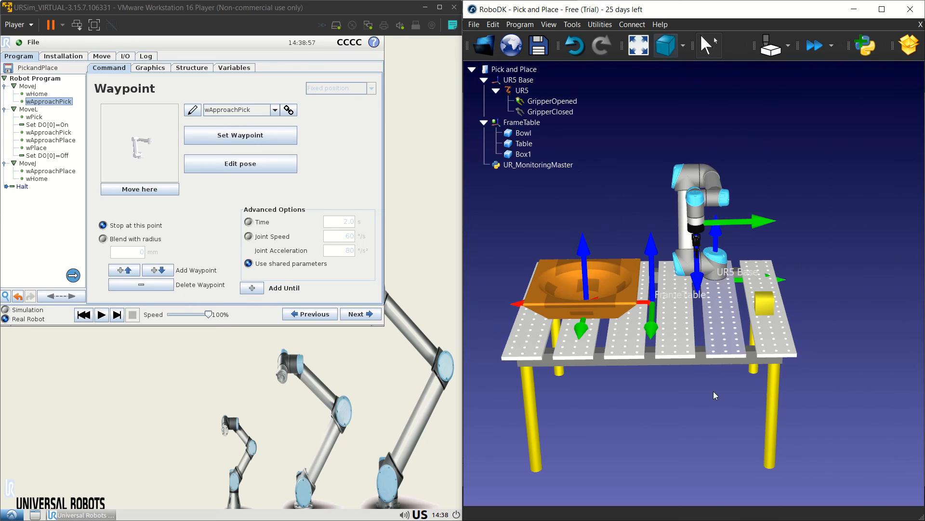
- Examine from several angles how Box1 sits on the table relative to the robot and the bowl
left_click_drag(718, 412, 690, 322)
scroll(690, 322, "up", 7)
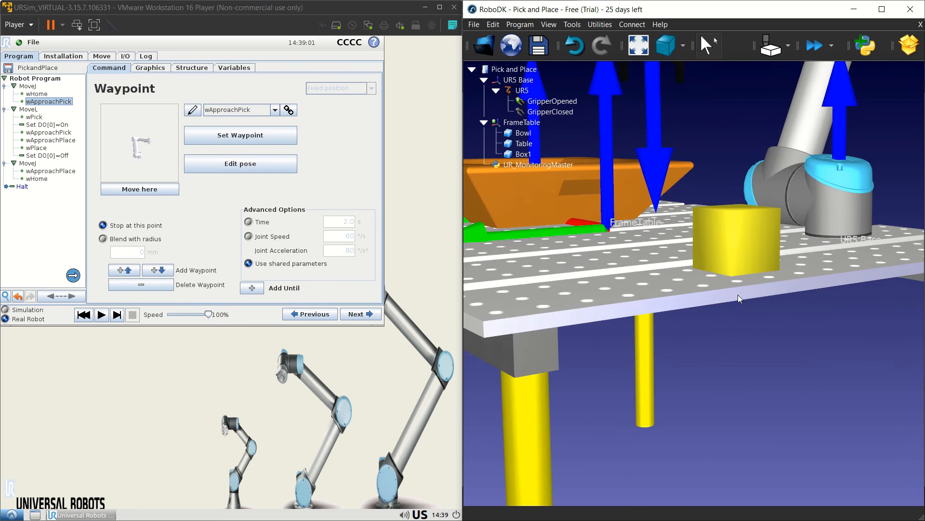
scroll(738, 260, "down", 5)
left_click_drag(556, 335, 670, 402)
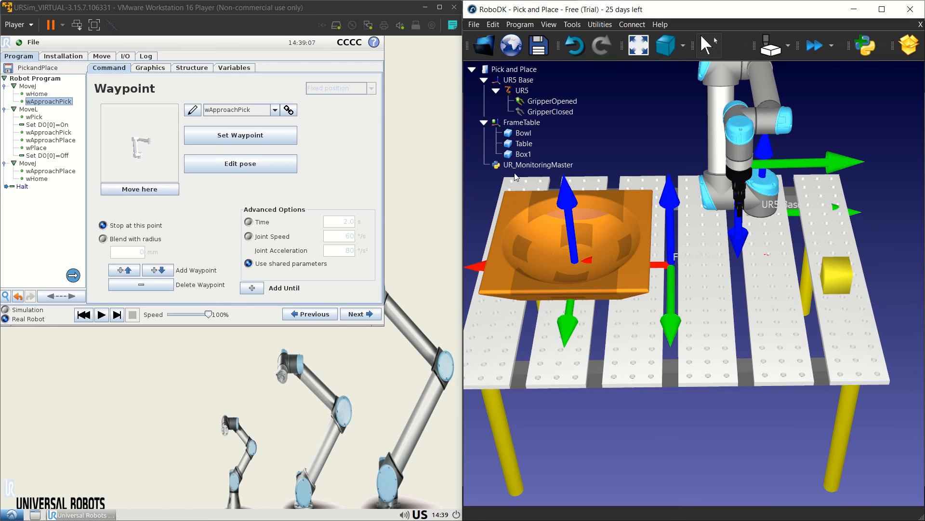
left_click(523, 153)
scroll(626, 328, "down", 1)
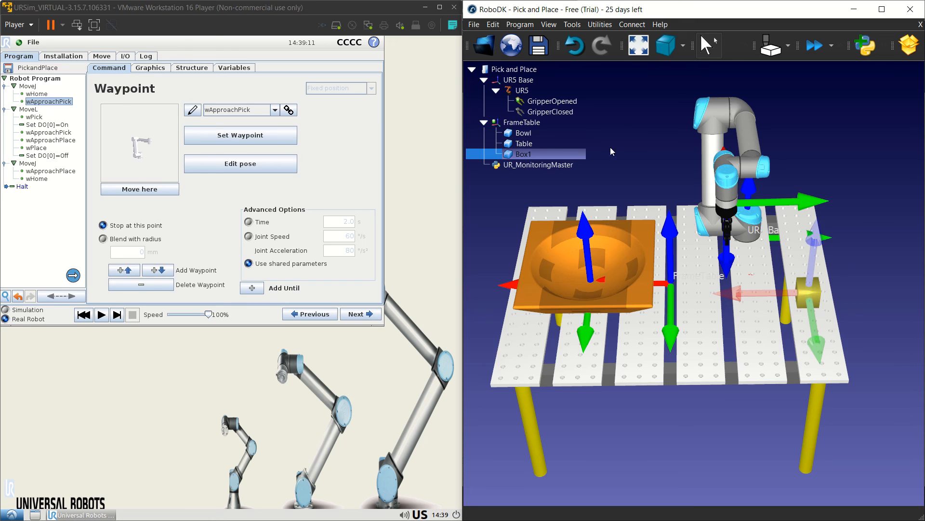
left_click(644, 149)
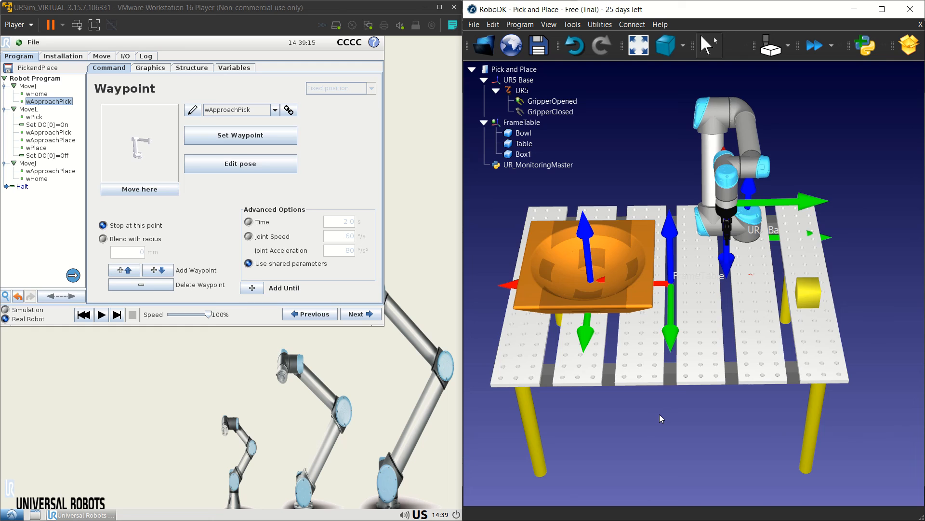
left_click_drag(660, 414, 773, 274)
left_click(797, 283)
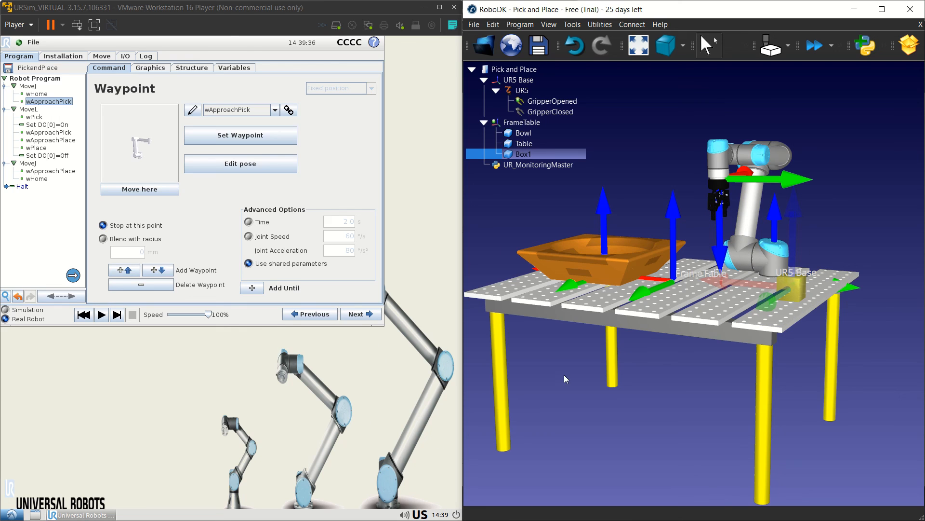
- Run the UR_MonitoringMaster script again, and switch to URSim to play the PickandPlace program
left_click(553, 164)
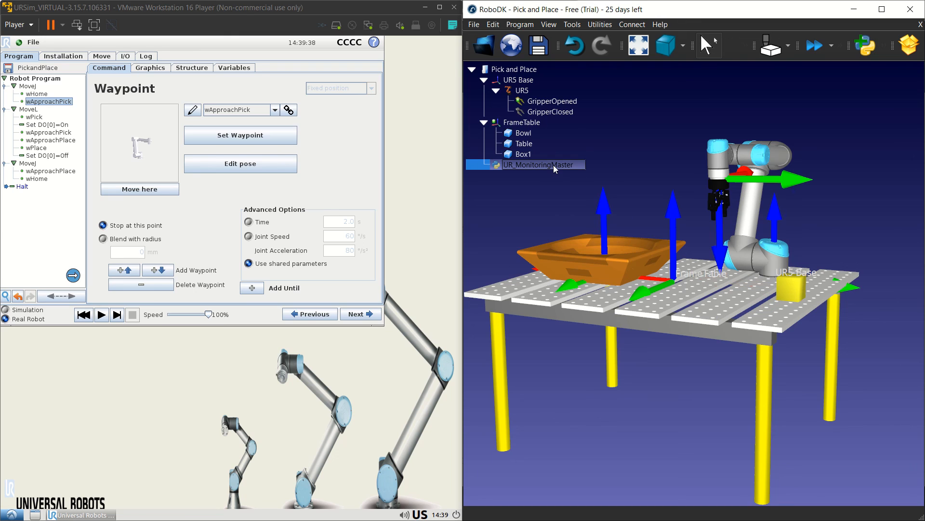
double_click(553, 165)
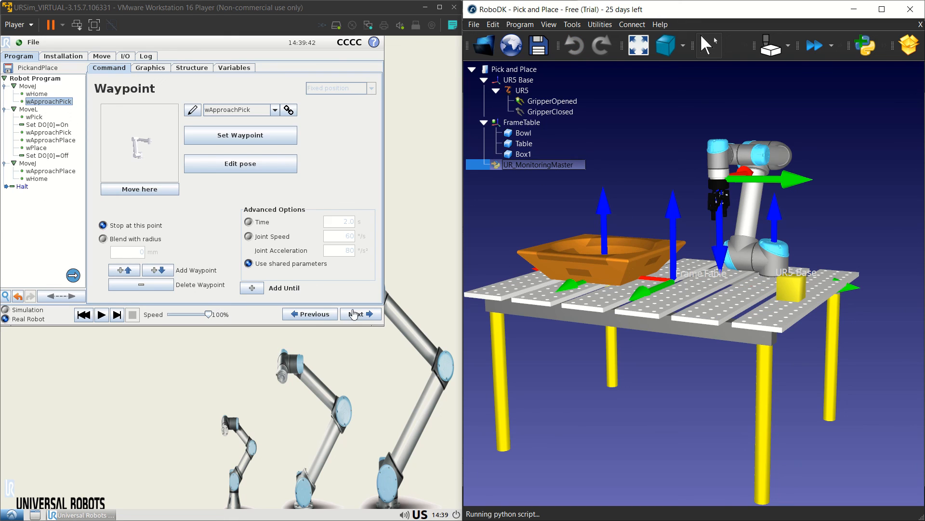
left_click(101, 315)
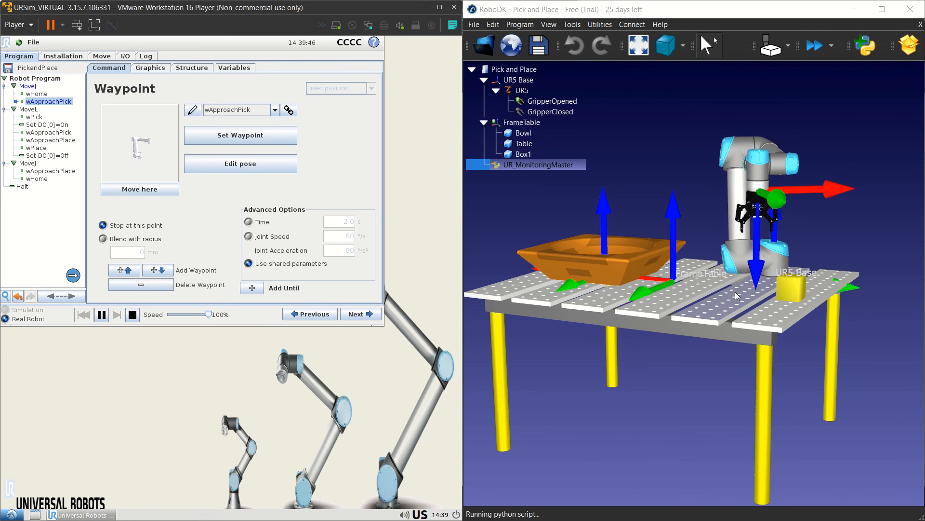
- Examine in the RoboDK view how the gripper picks Box1, places it in the bowl and returns home
scroll(836, 289, "up", 3)
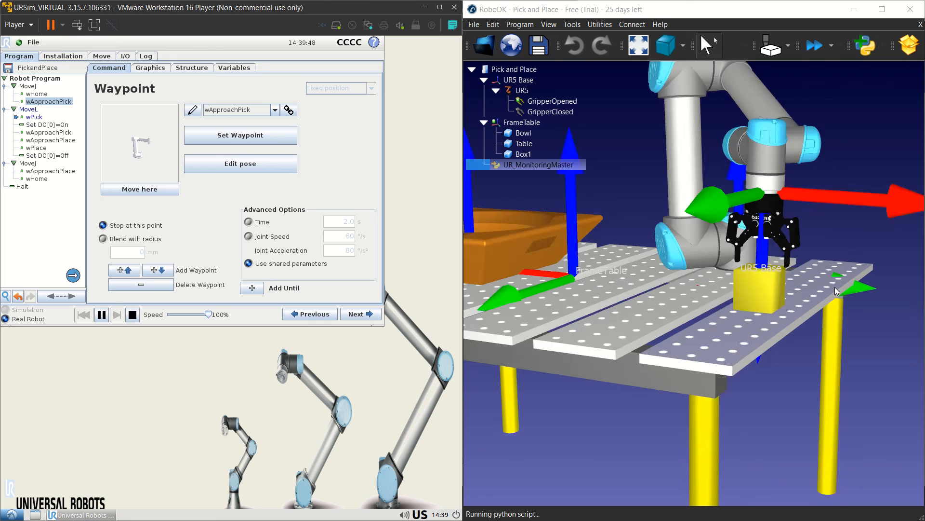
scroll(833, 288, "up", 3)
scroll(712, 251, "down", 5)
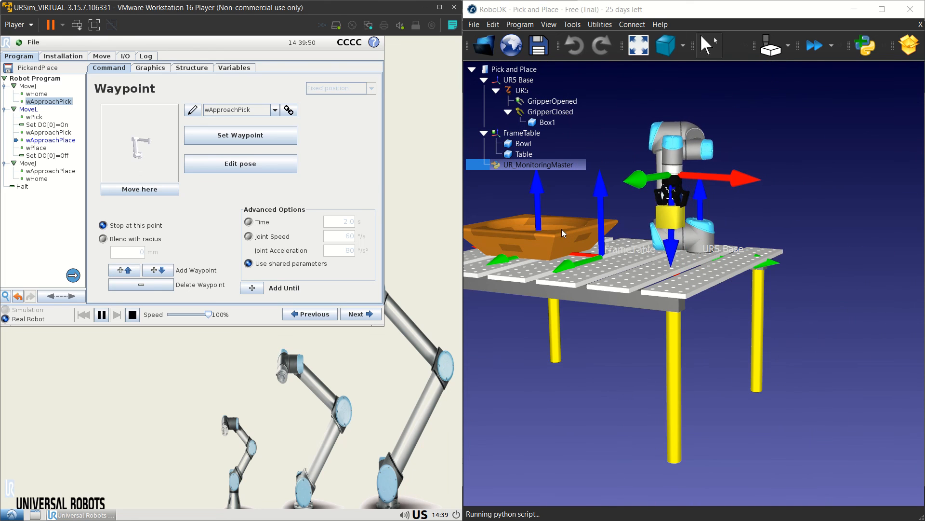
left_click_drag(562, 230, 667, 284)
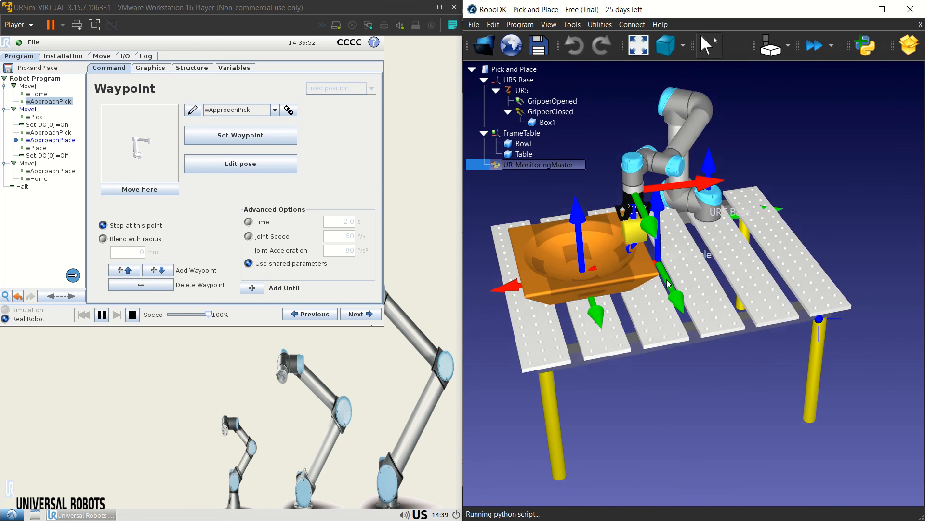
scroll(569, 255, "up", 5)
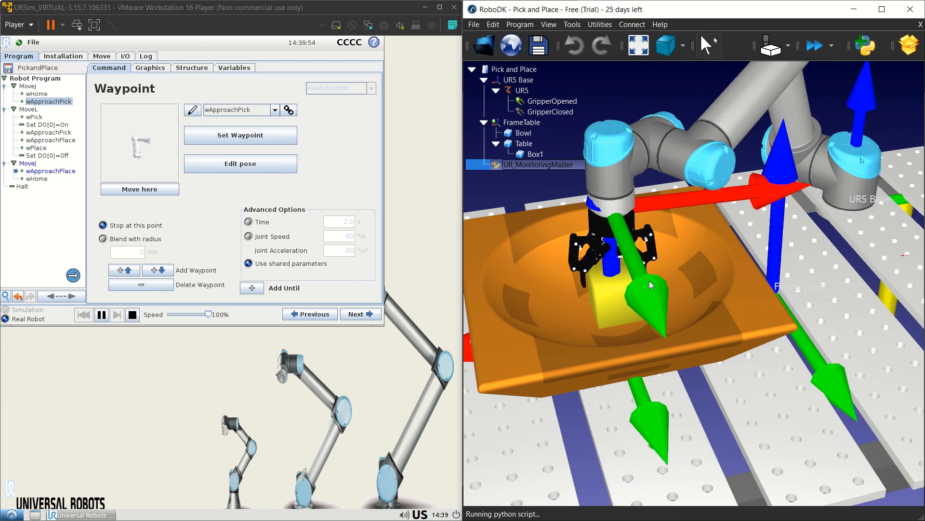
scroll(649, 280, "down", 4)
scroll(679, 292, "down", 1)
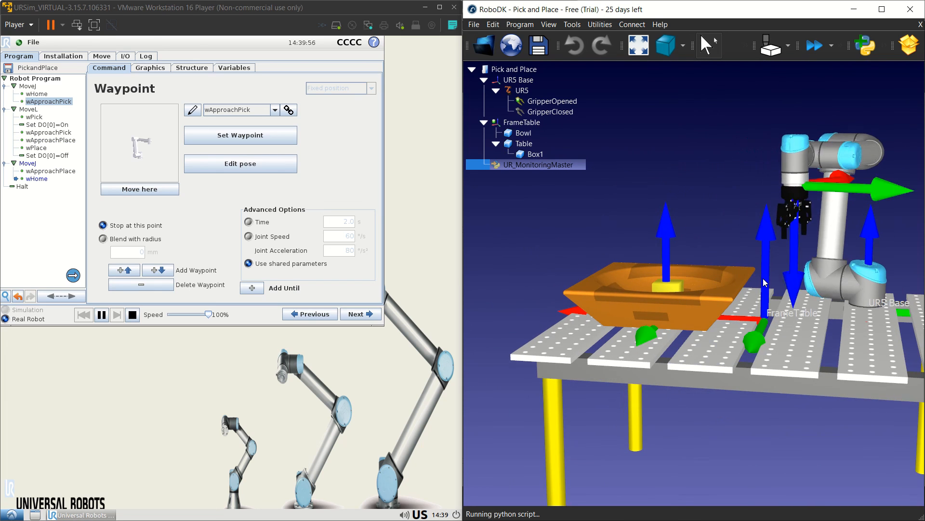
middle_click_drag(762, 278, 704, 275)
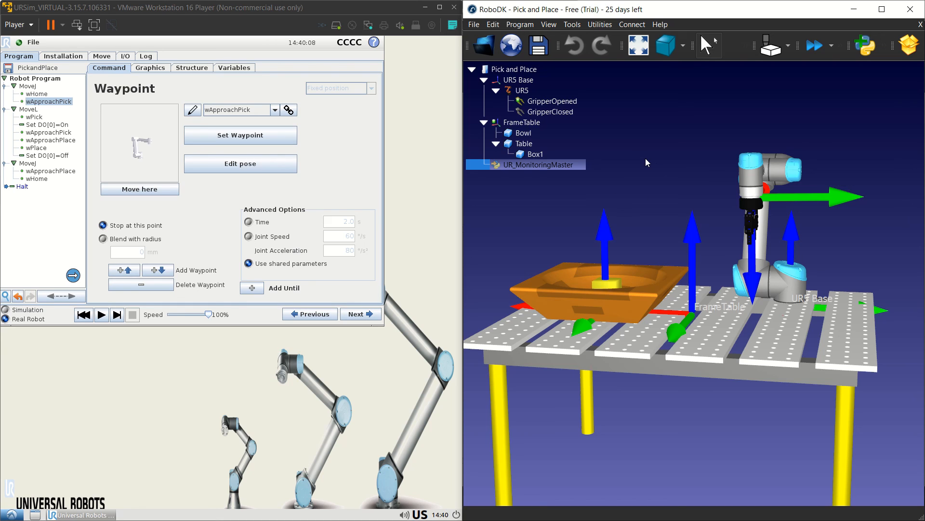
mouse_move(524, 13)
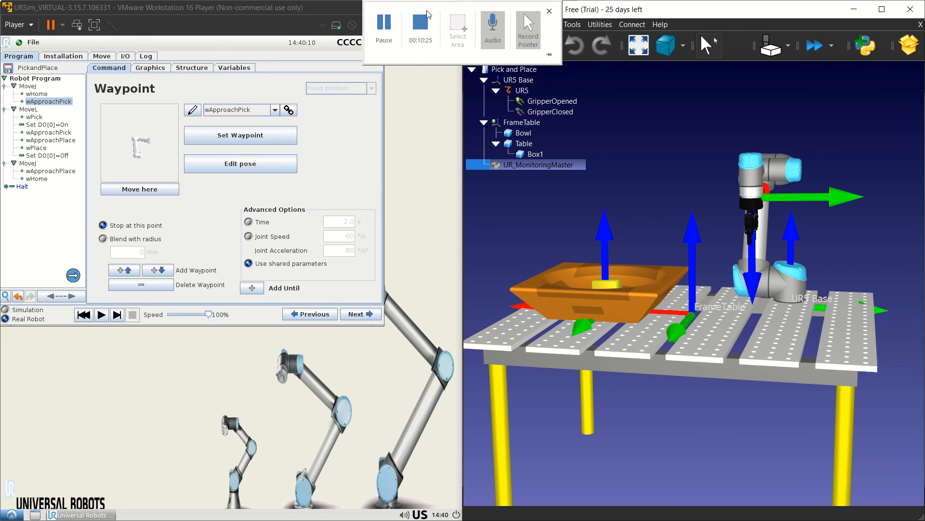